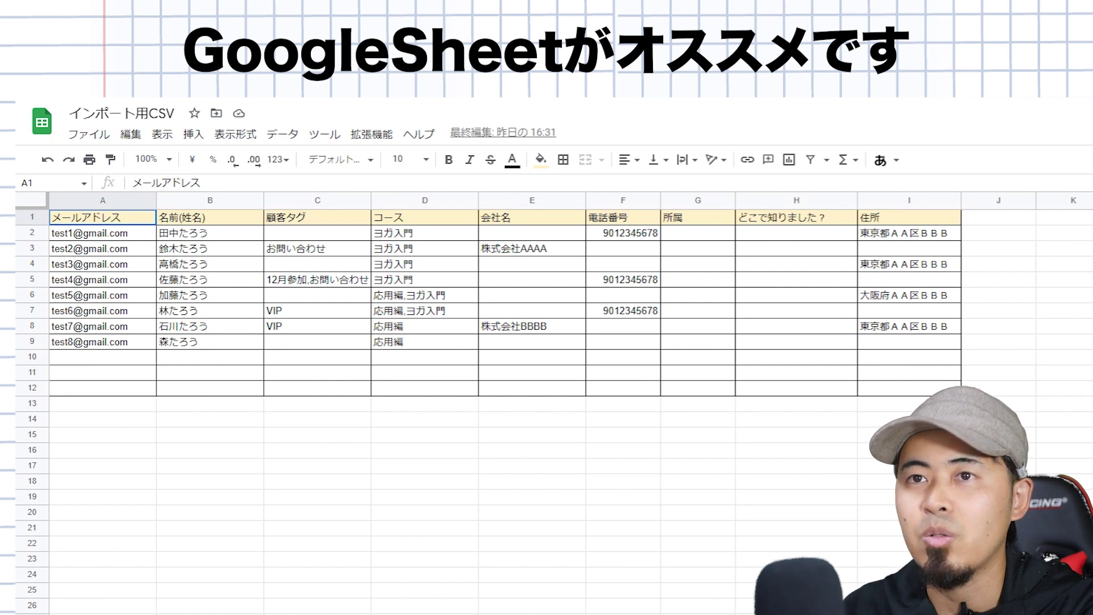
Step: Examine the columns of the contact import sheet one after another, from メールアドレス and 名前(姓名) through コース to 住所
drag(117, 234, 120, 453)
click(276, 420)
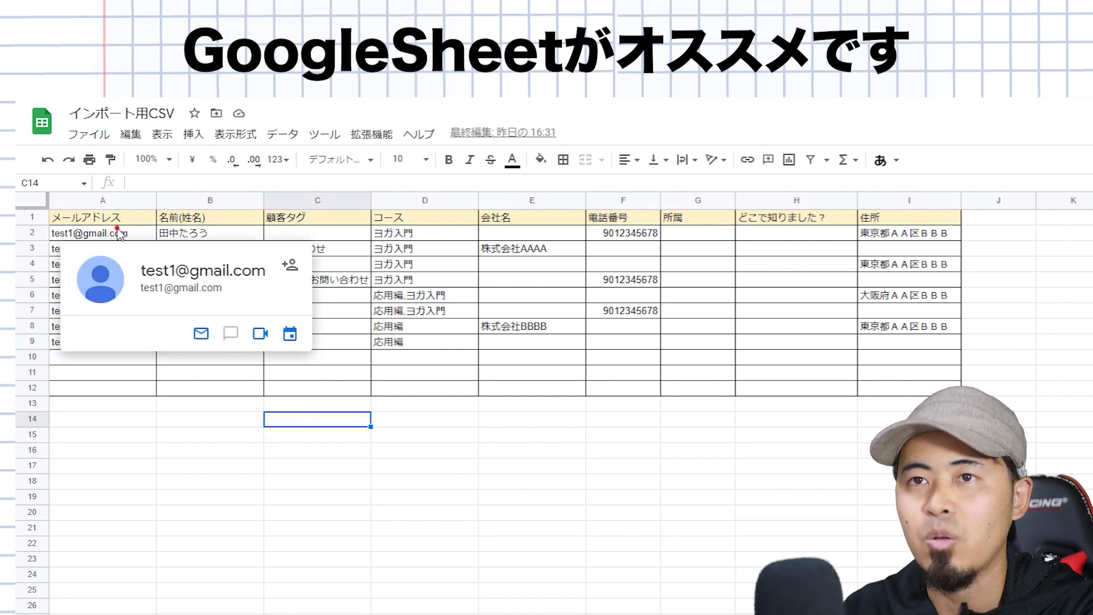
drag(119, 239, 112, 531)
click(505, 519)
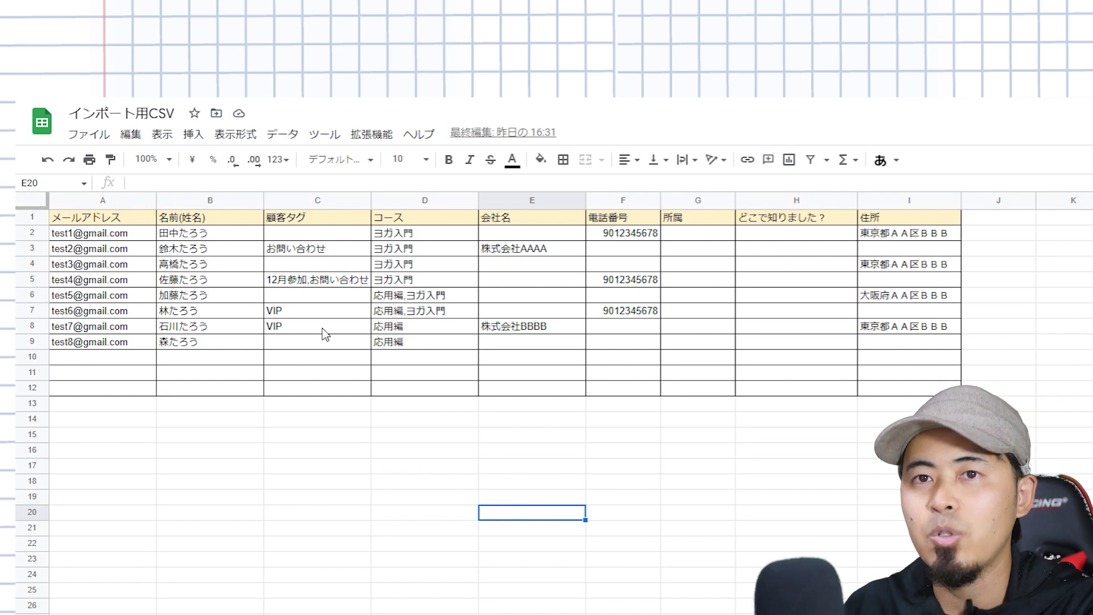
drag(185, 234, 195, 392)
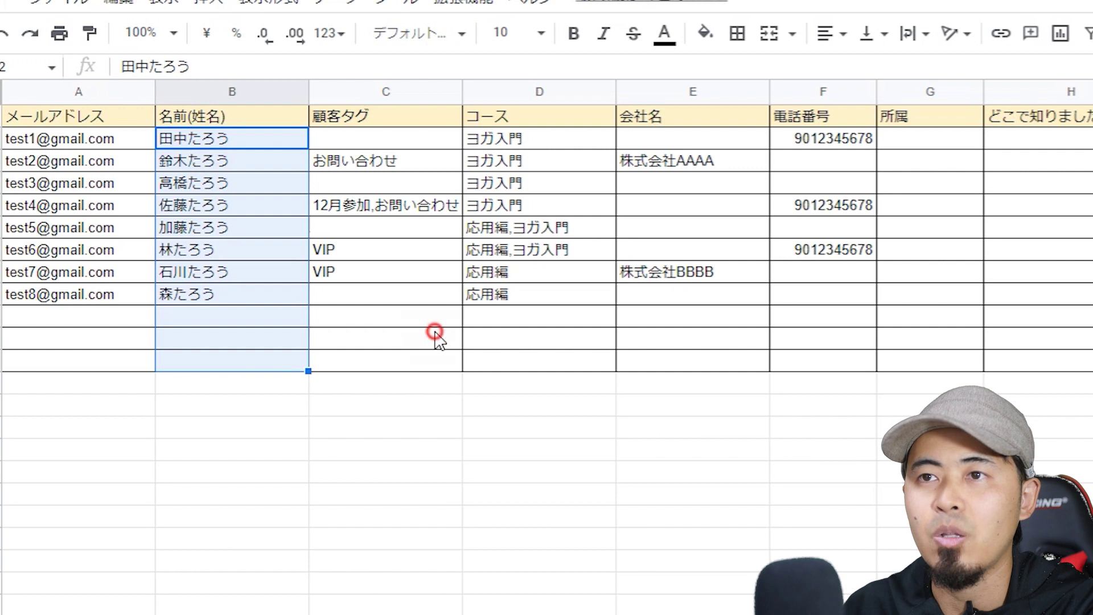
click(435, 332)
drag(529, 141, 528, 329)
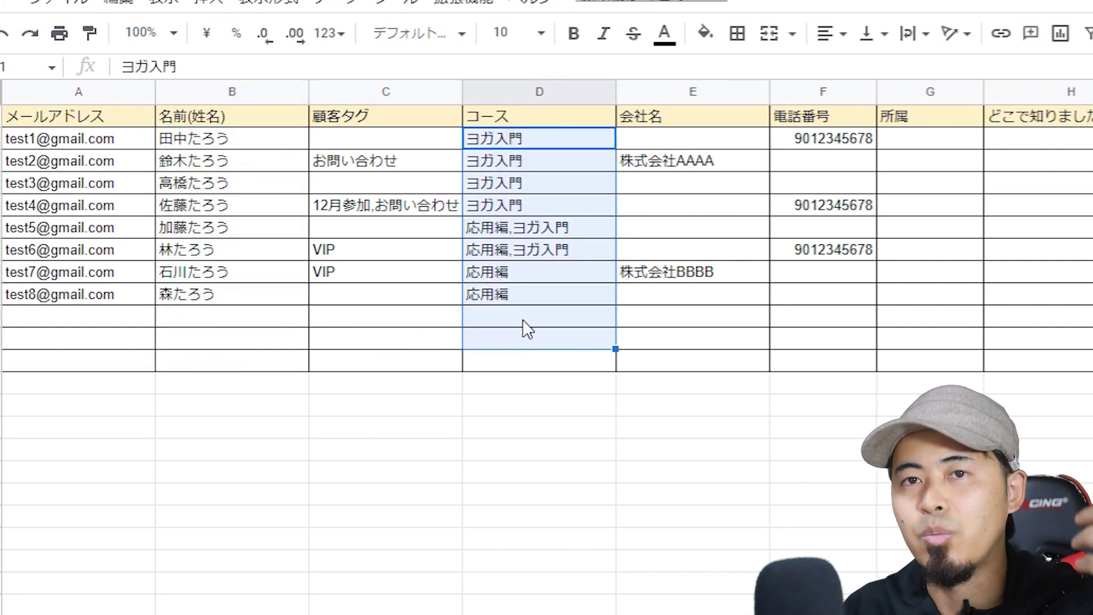
click(644, 363)
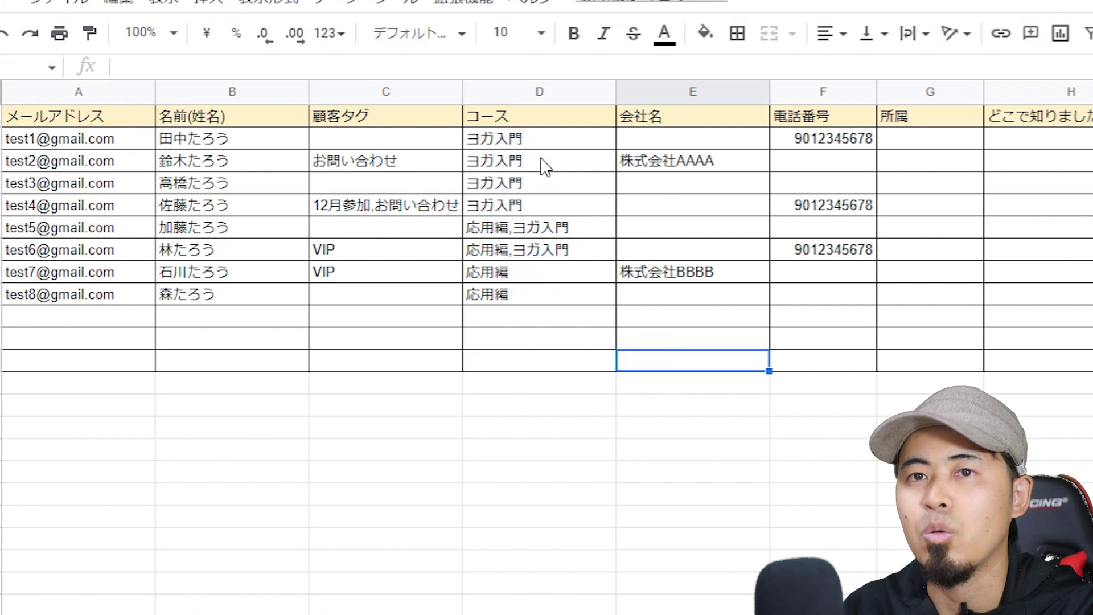
drag(551, 141, 527, 363)
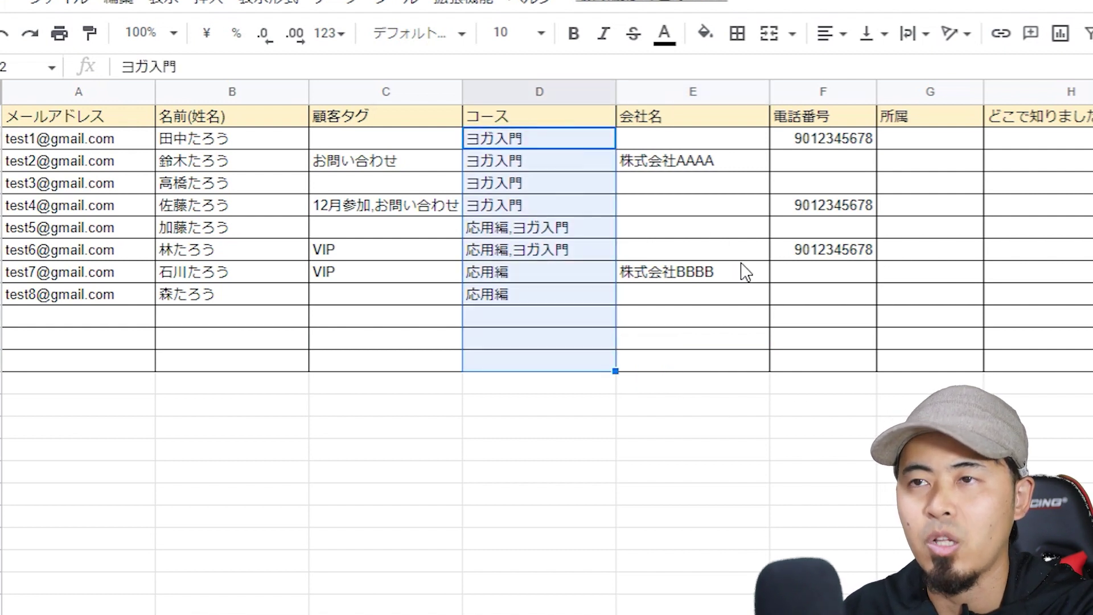
drag(726, 117, 1081, 341)
click(903, 427)
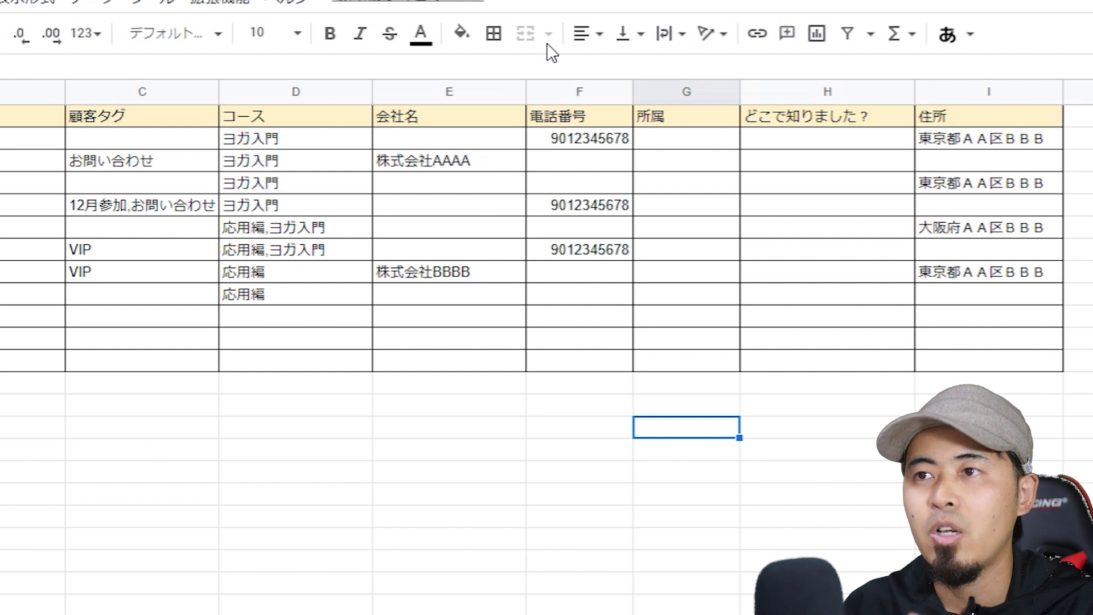
drag(823, 142, 837, 367)
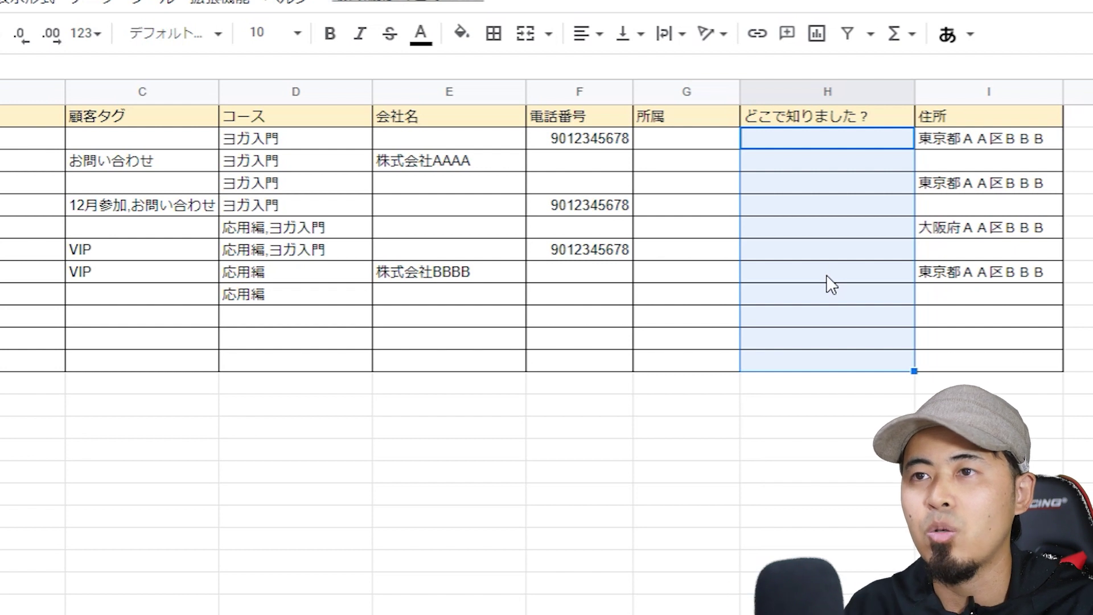
click(474, 116)
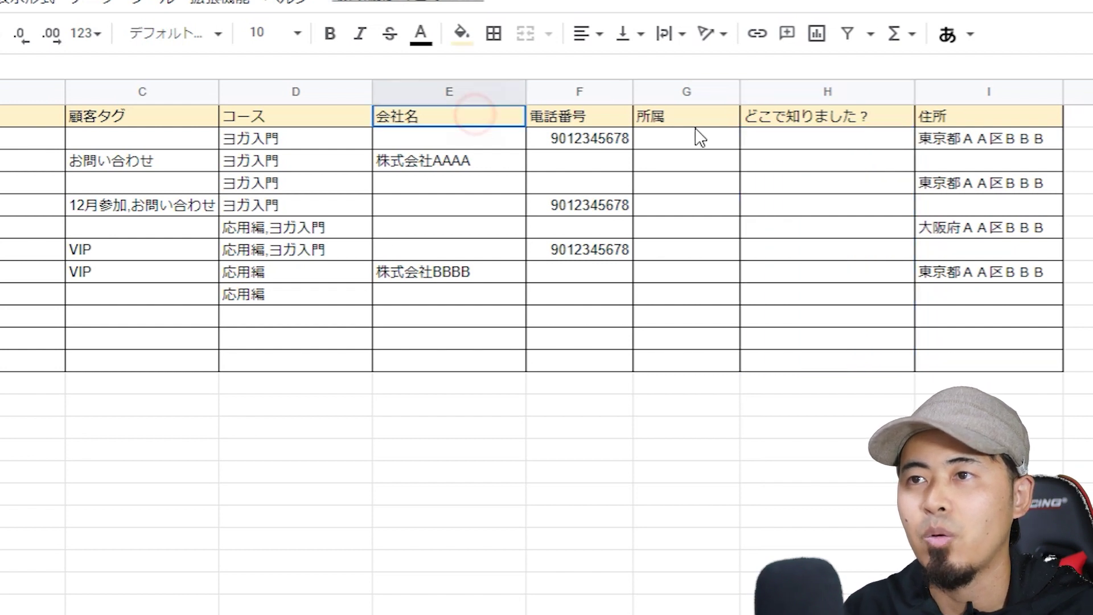
shift+click(697, 116)
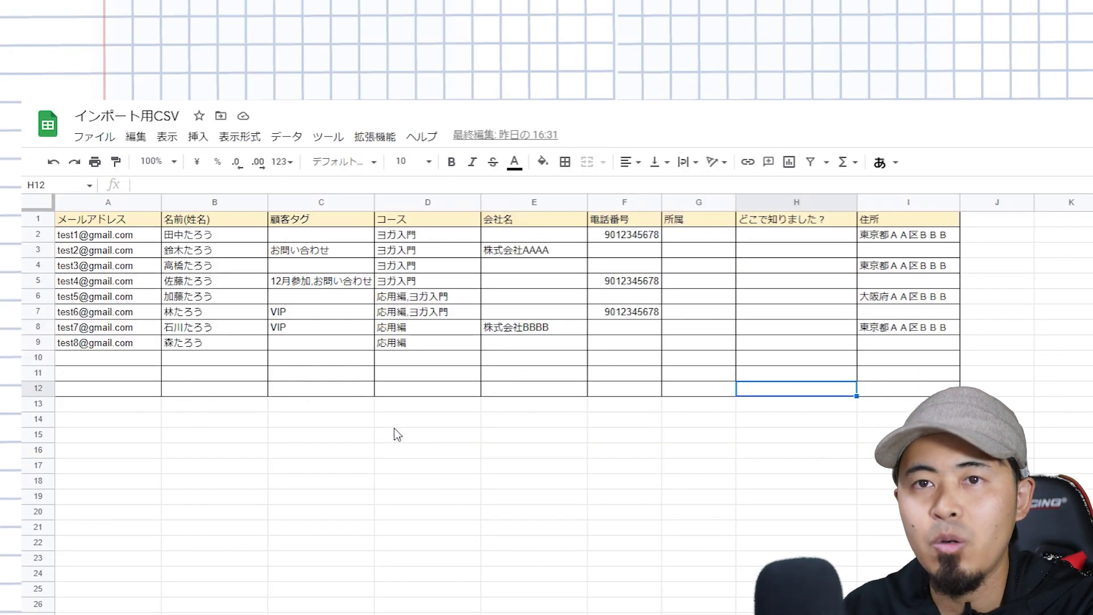
Step: Examine the contact rows as a whole, from the メールアドレス column across to 住所
drag(121, 235, 911, 357)
click(534, 372)
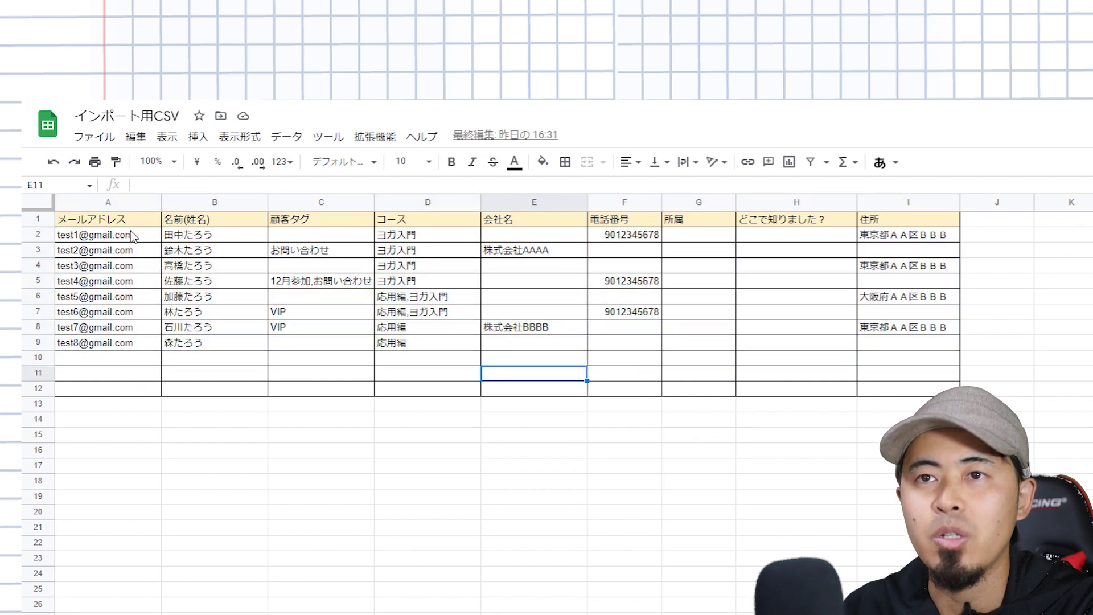
mouse_move(133, 239)
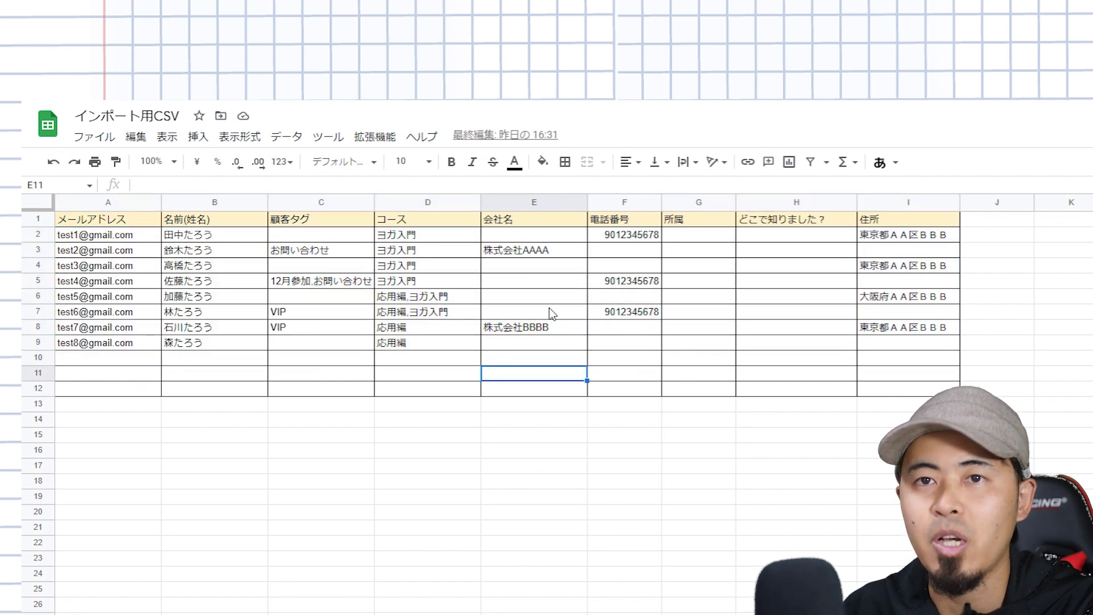
key(Right)
key(Right)
key(Right)
key(Up)
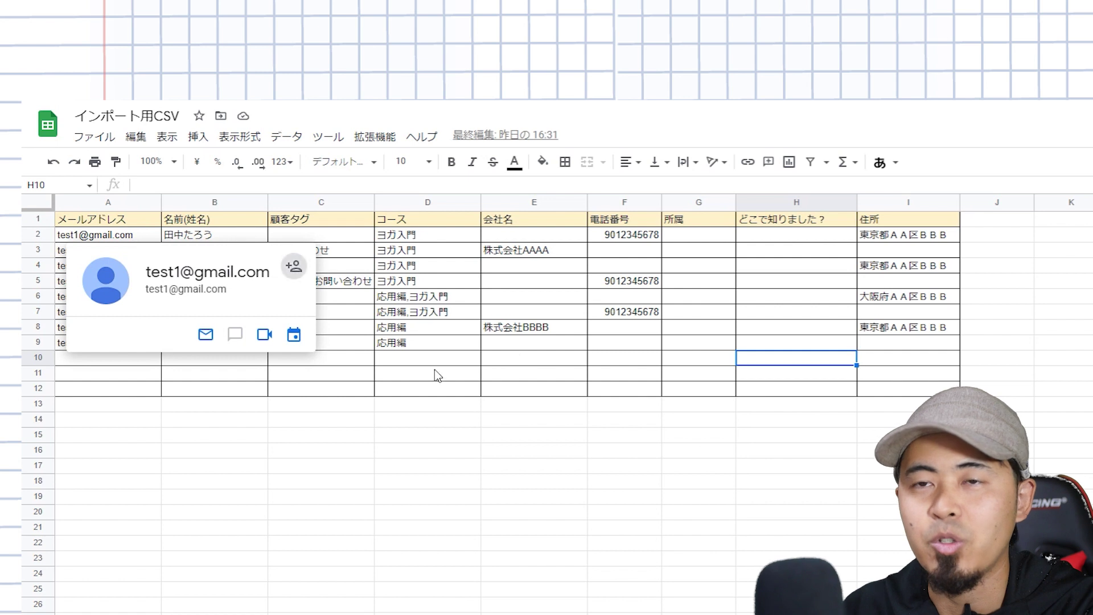
click(923, 347)
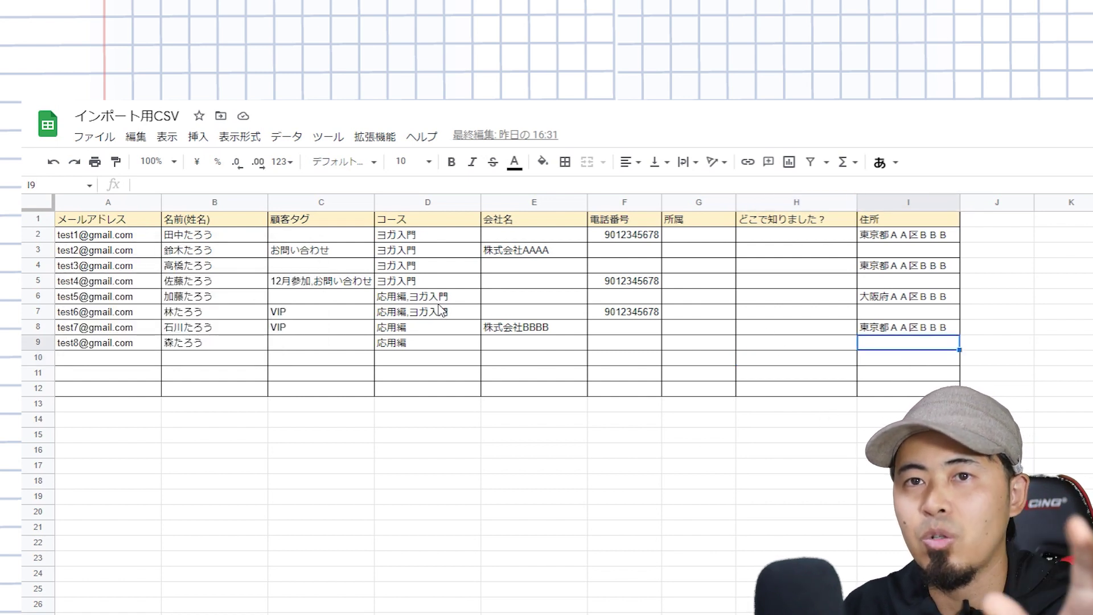
Step: Examine how the メールアドレス, 名前(姓名), 顧客タグ and コース entries are filled in, including a cell with two comma-separated courses
drag(124, 223, 100, 357)
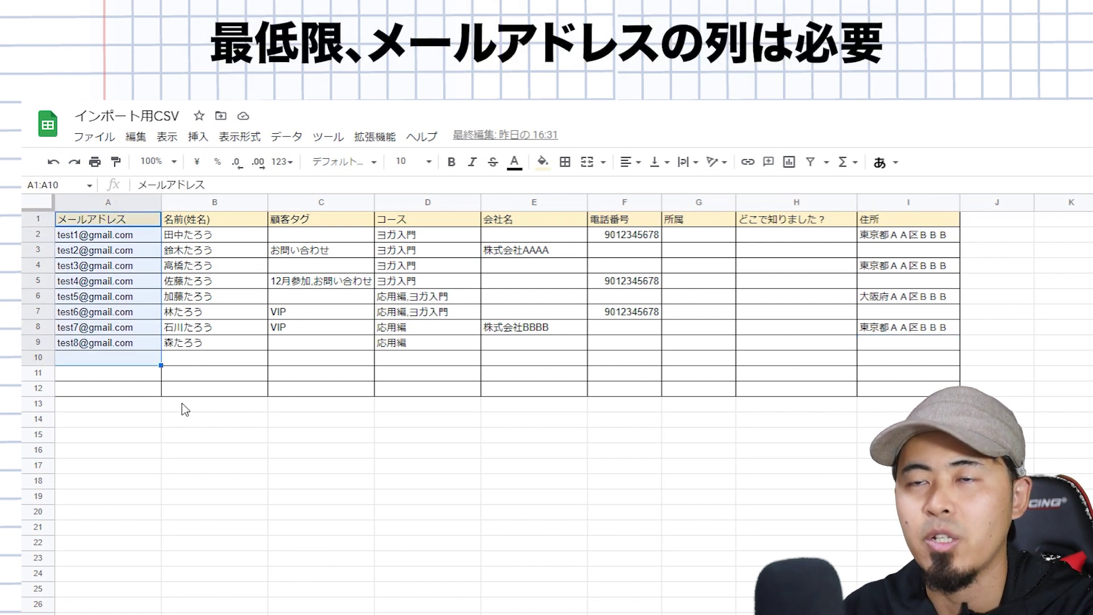
drag(229, 222, 223, 360)
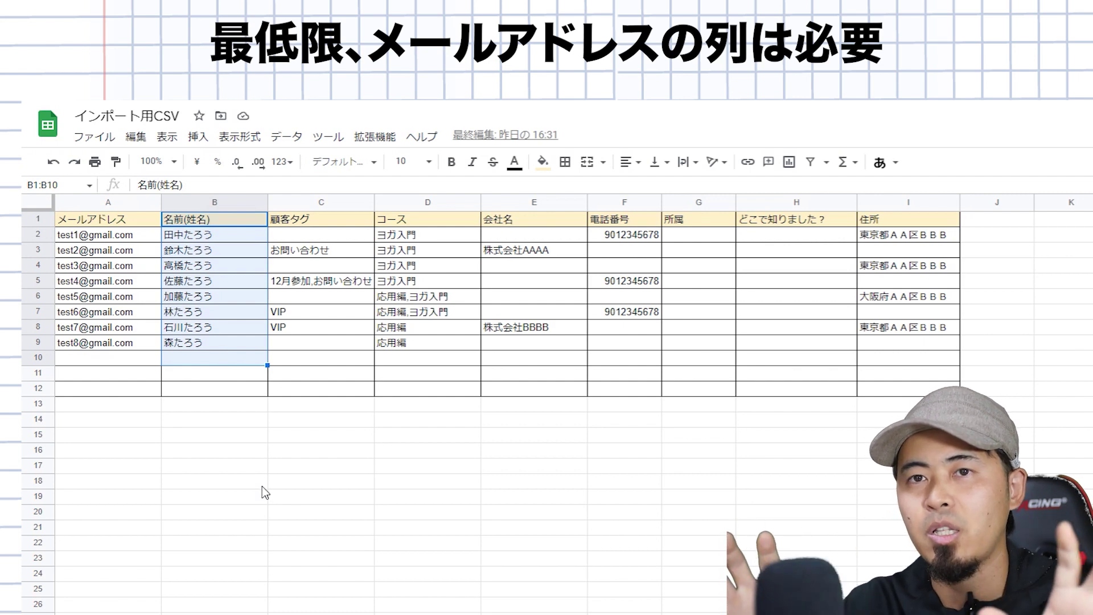
click(239, 281)
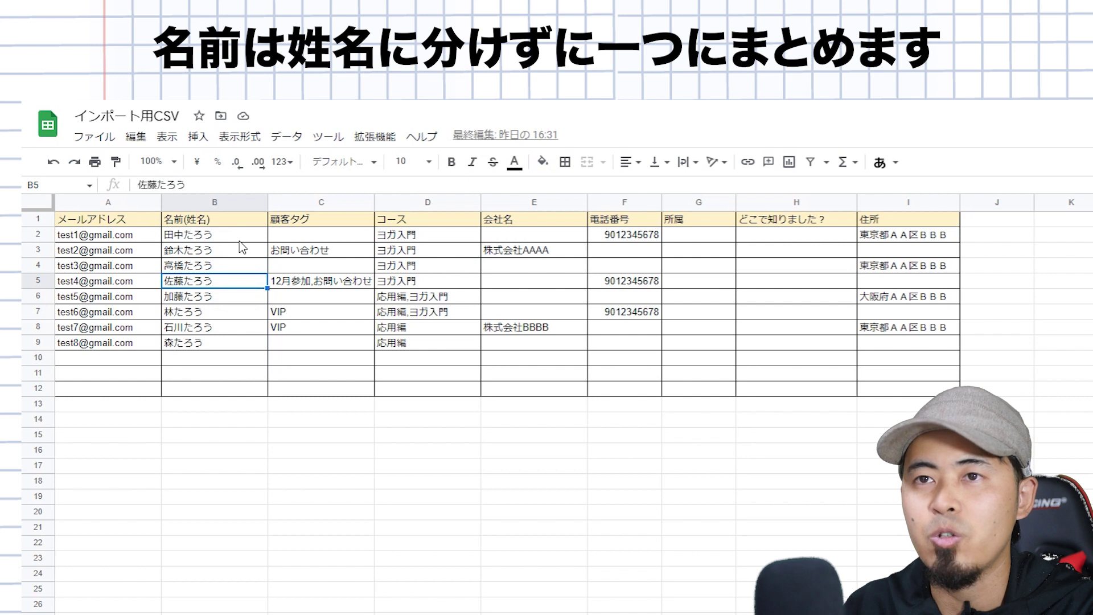
drag(239, 234, 234, 345)
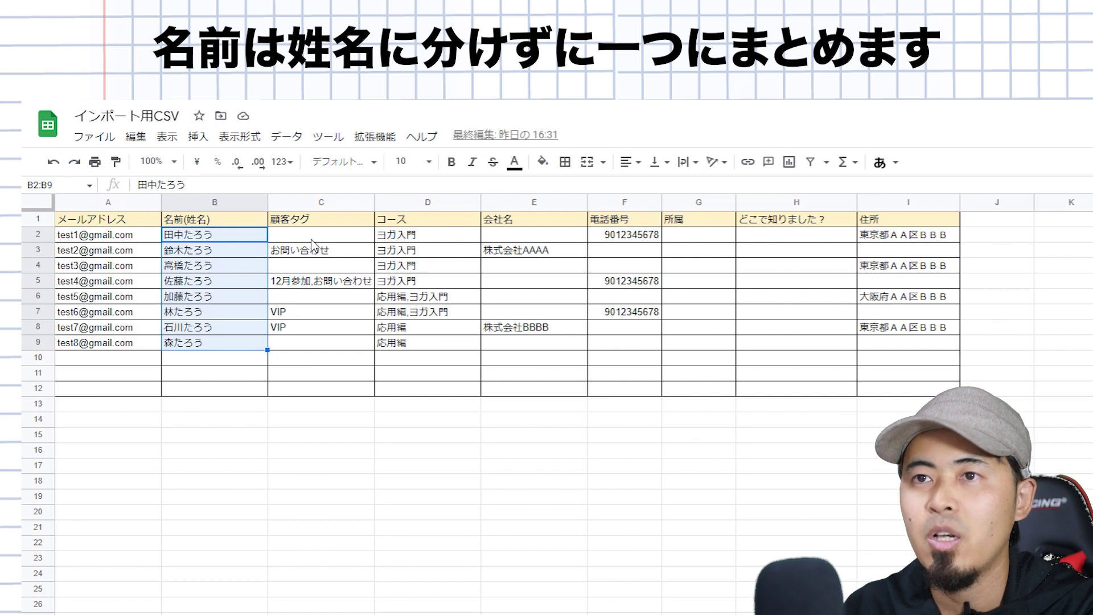
drag(312, 244, 319, 348)
drag(409, 235, 418, 320)
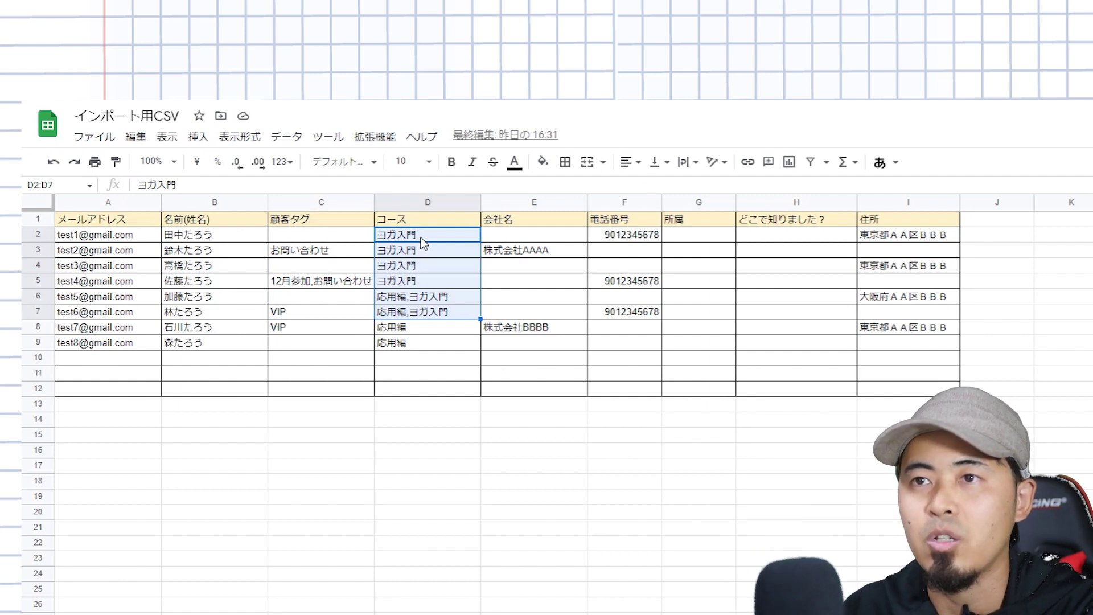
click(435, 296)
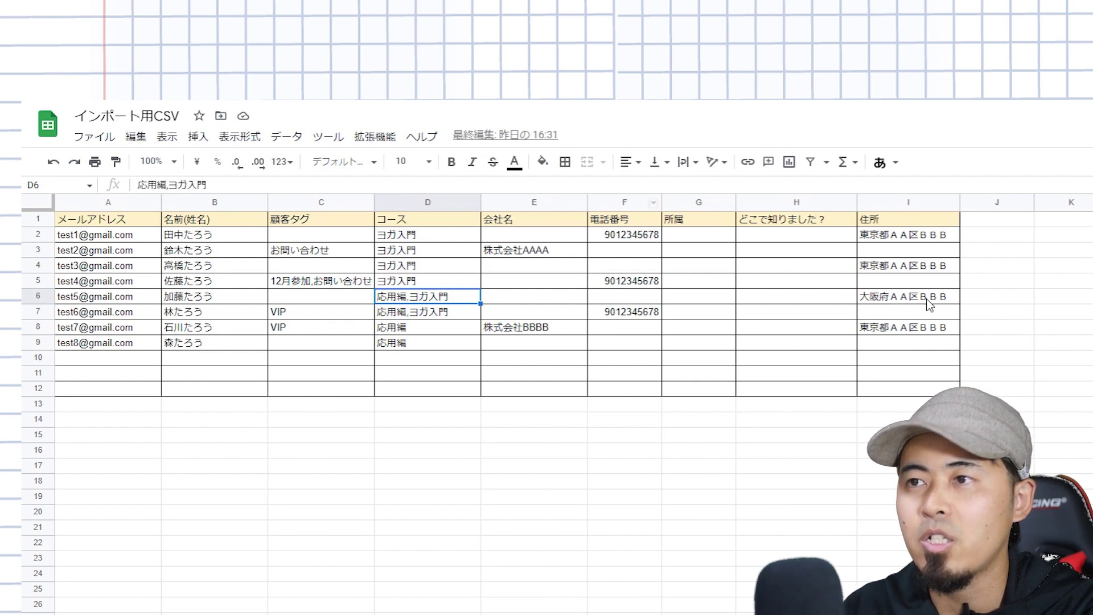
Step: Open the file commands of the インポート用CSV spreadsheet
click(91, 136)
mouse_move(216, 334)
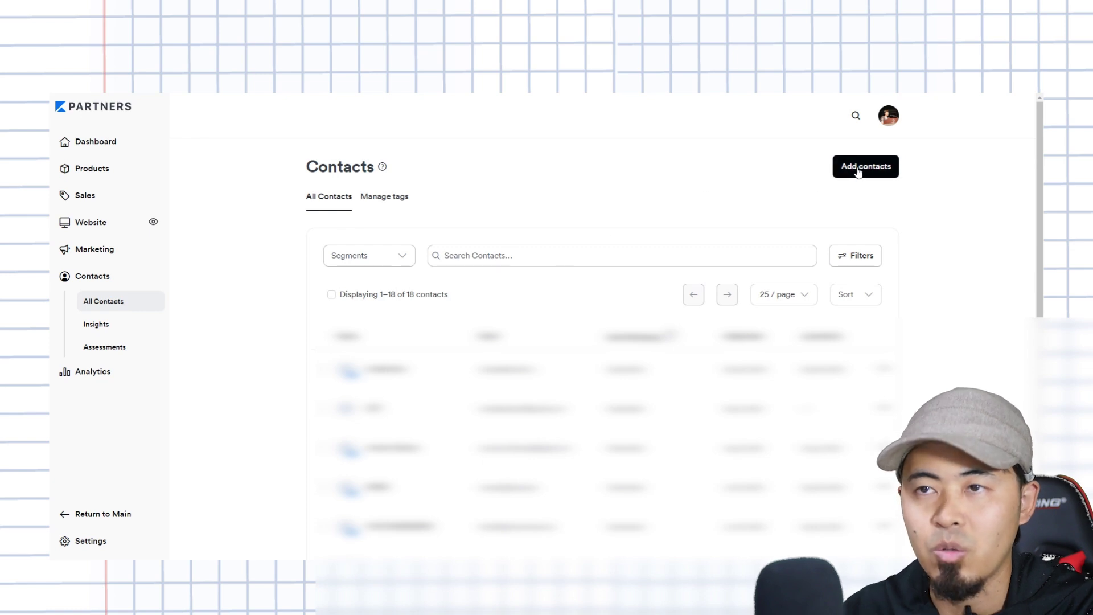
Step: In Kajabi's contacts area, start a CSV import by file upload, choose kajabi1201csv.csv and continue to the column mapping
click(878, 174)
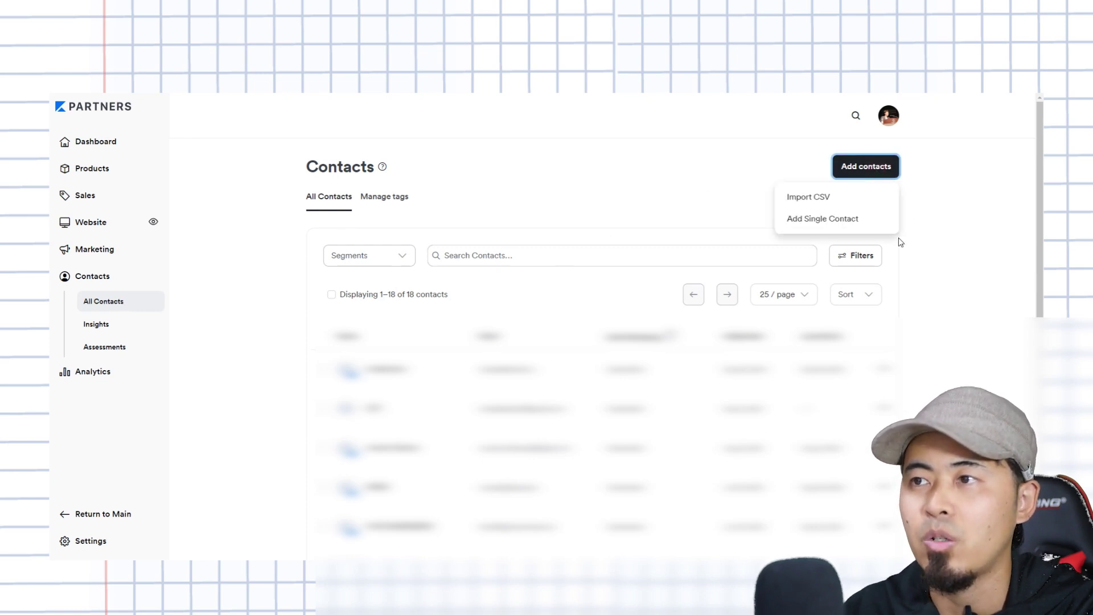
click(834, 202)
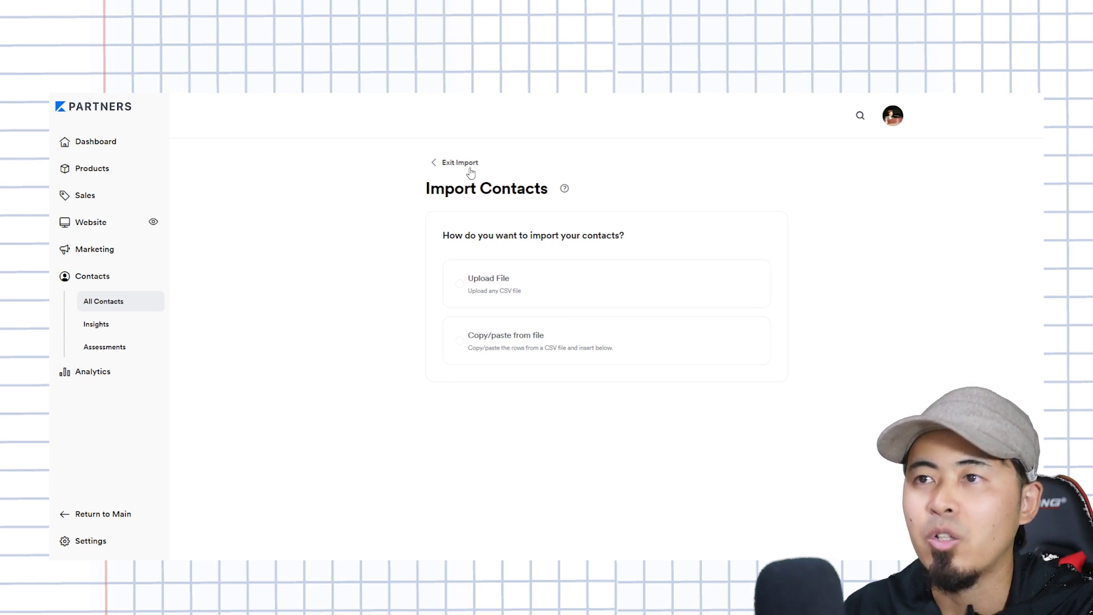
click(463, 289)
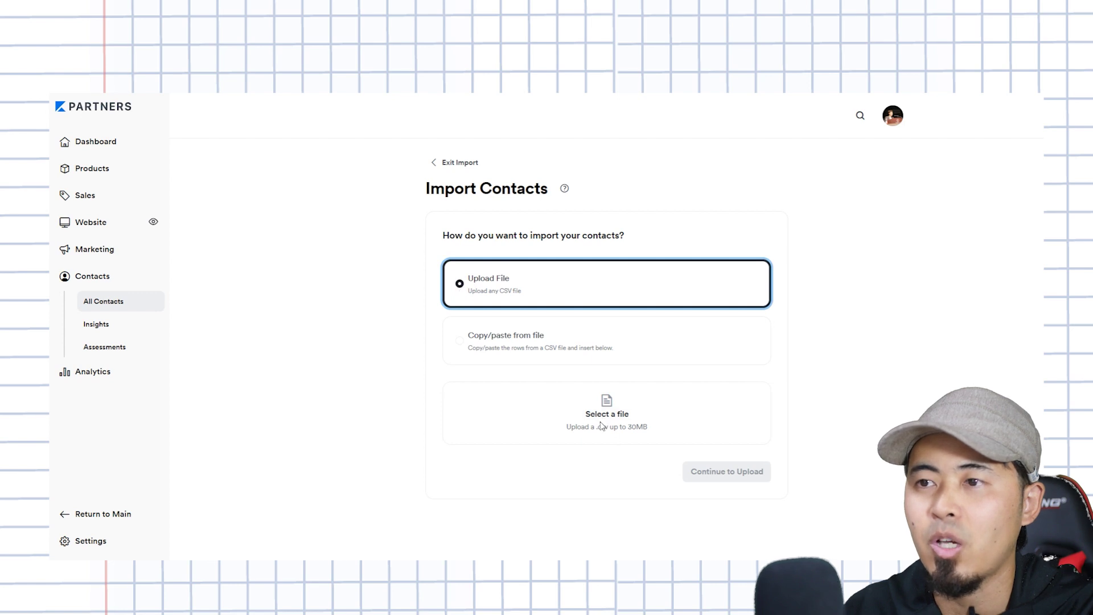
click(604, 420)
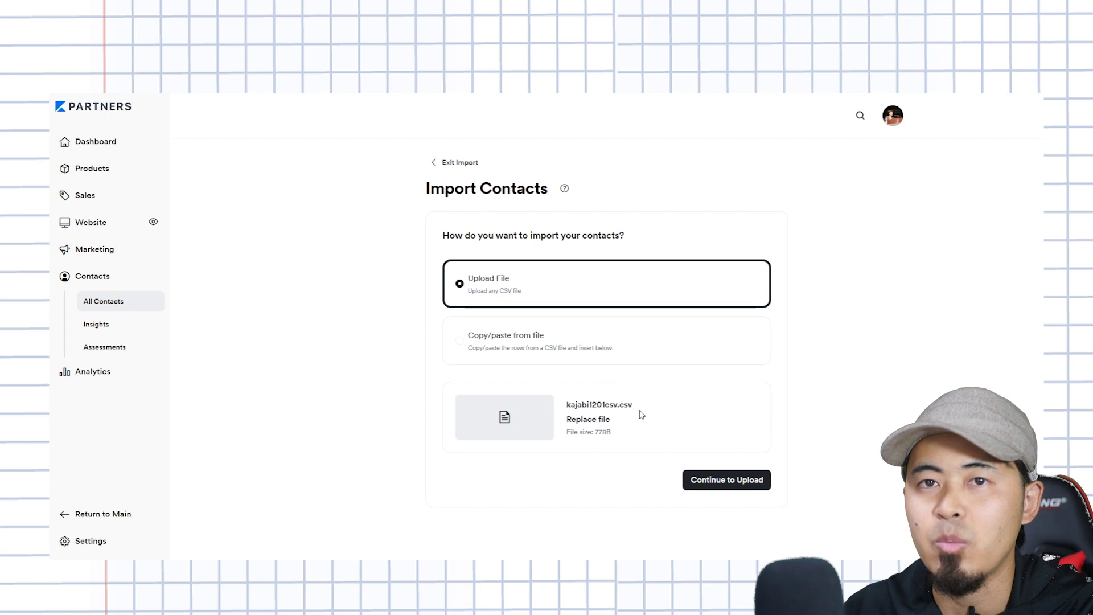
click(728, 484)
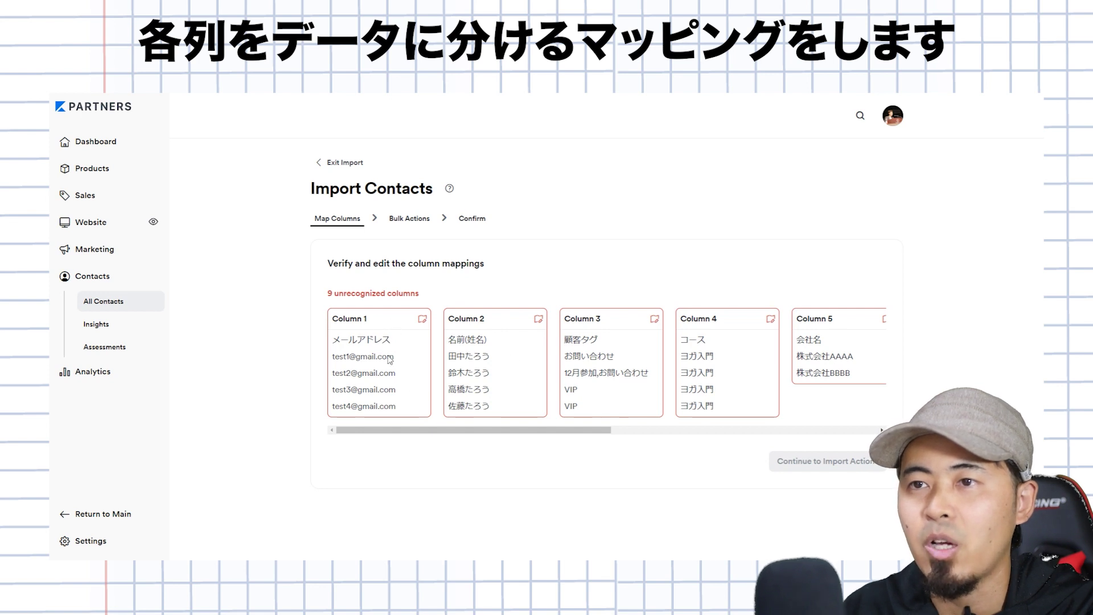
Step: Map Column 1 (メールアドレス) to the existing field Eメール
click(423, 319)
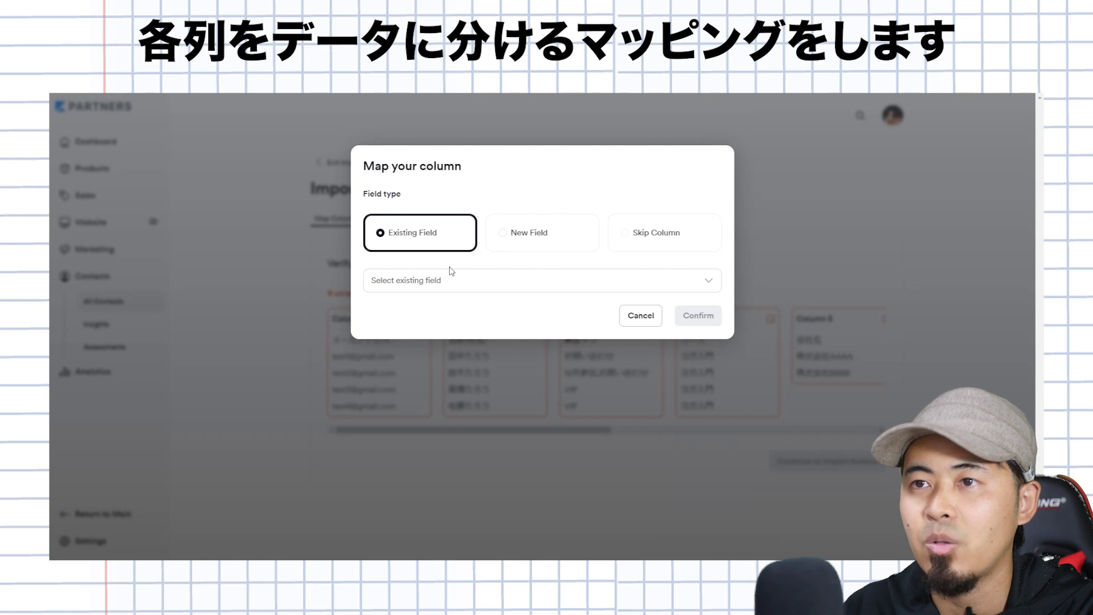
click(400, 279)
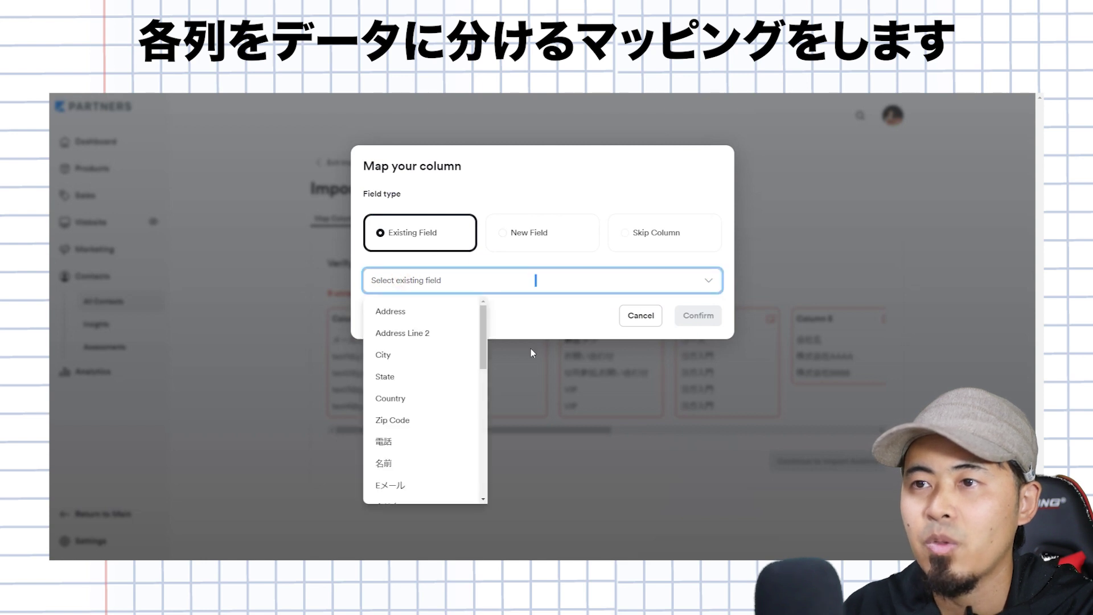
drag(482, 335, 484, 375)
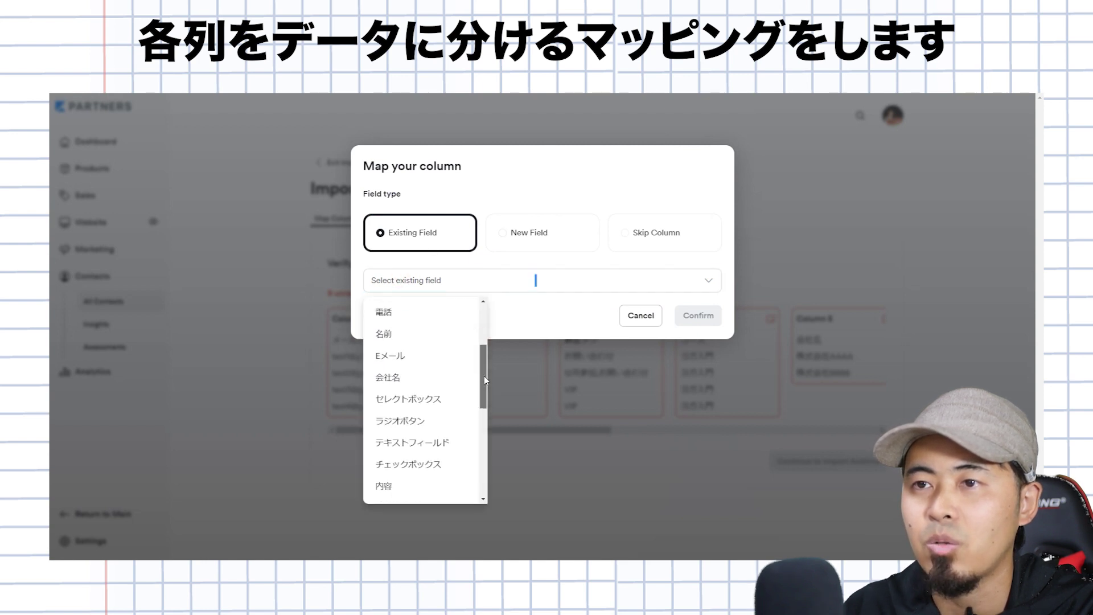
click(433, 360)
click(697, 315)
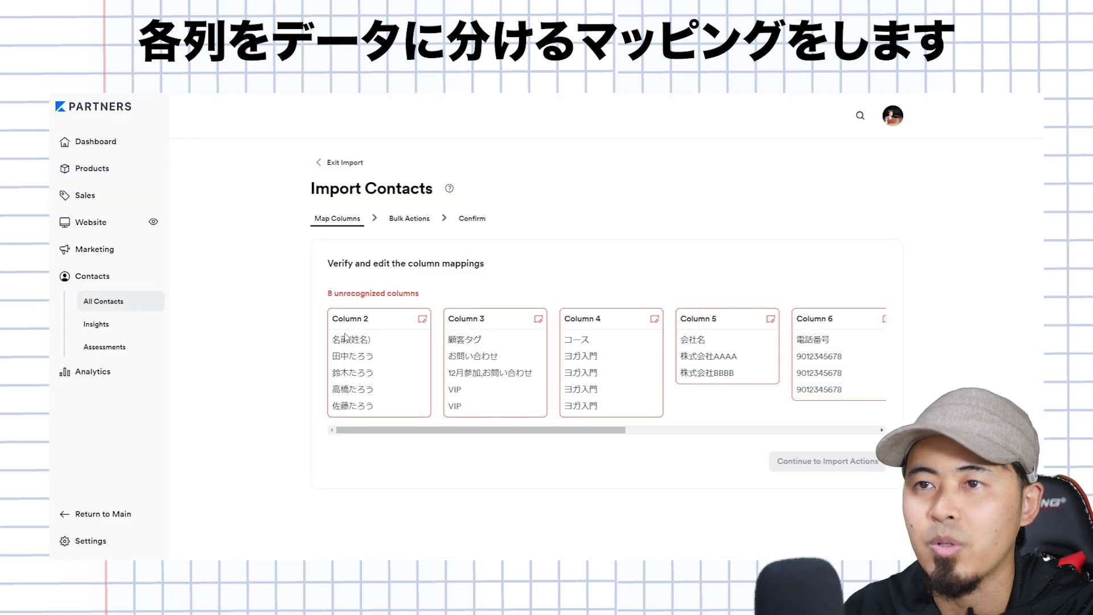
Step: Map Column 2 (名前(姓名)) to the existing field 名前
click(422, 319)
click(487, 284)
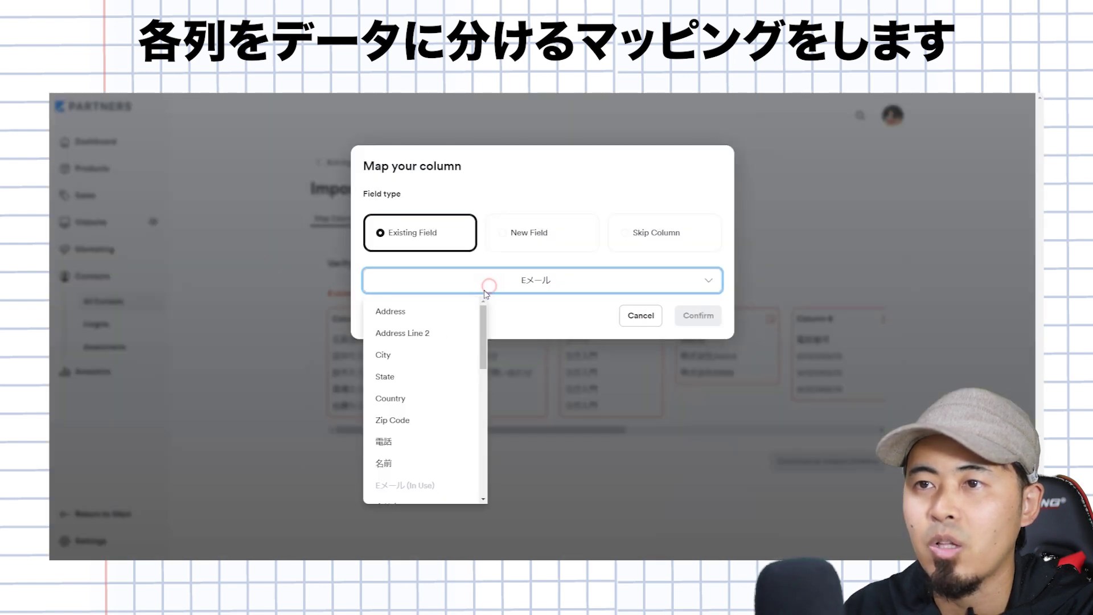
click(422, 463)
click(680, 315)
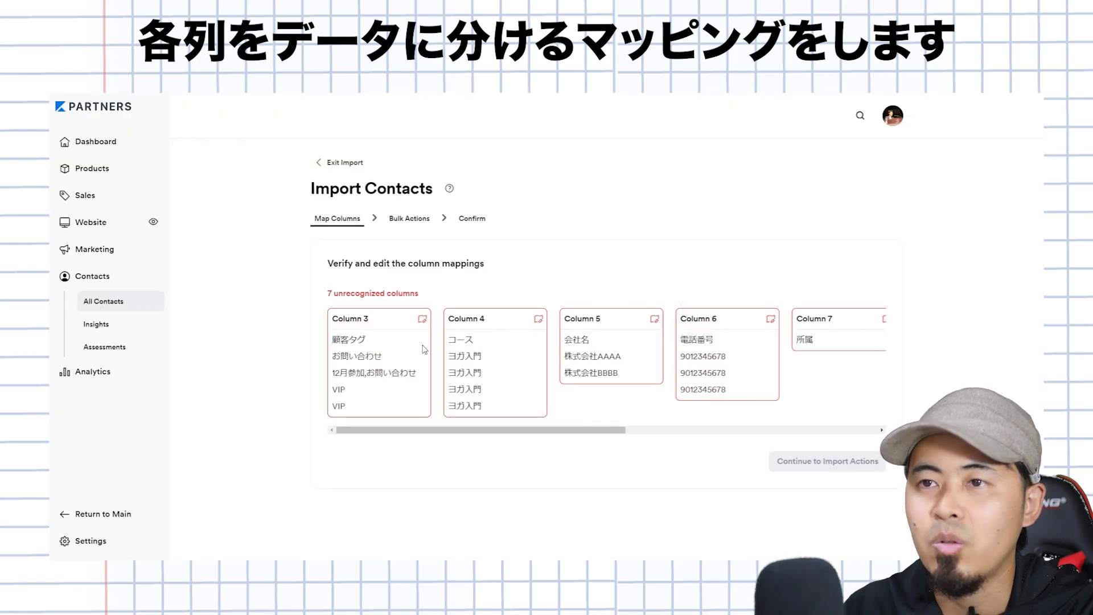
Step: Map Column 3 (顧客タグ) to the existing field Tags
click(422, 319)
click(527, 282)
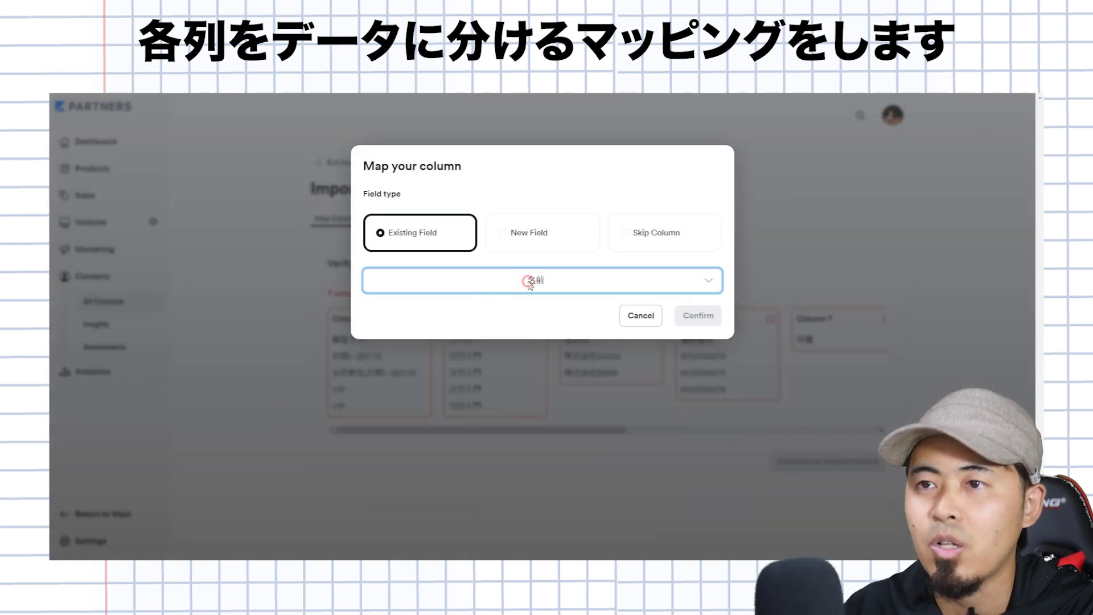
drag(484, 350, 482, 493)
click(438, 490)
click(698, 315)
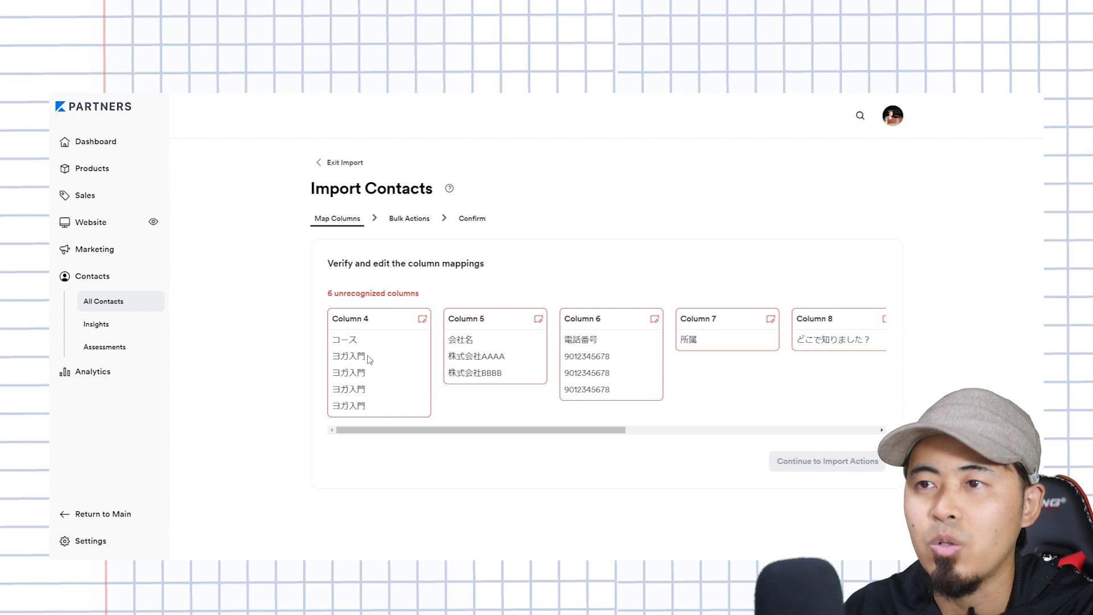
Step: Exclude Column 4 (コース) from the import by marking it as a skipped column
click(421, 321)
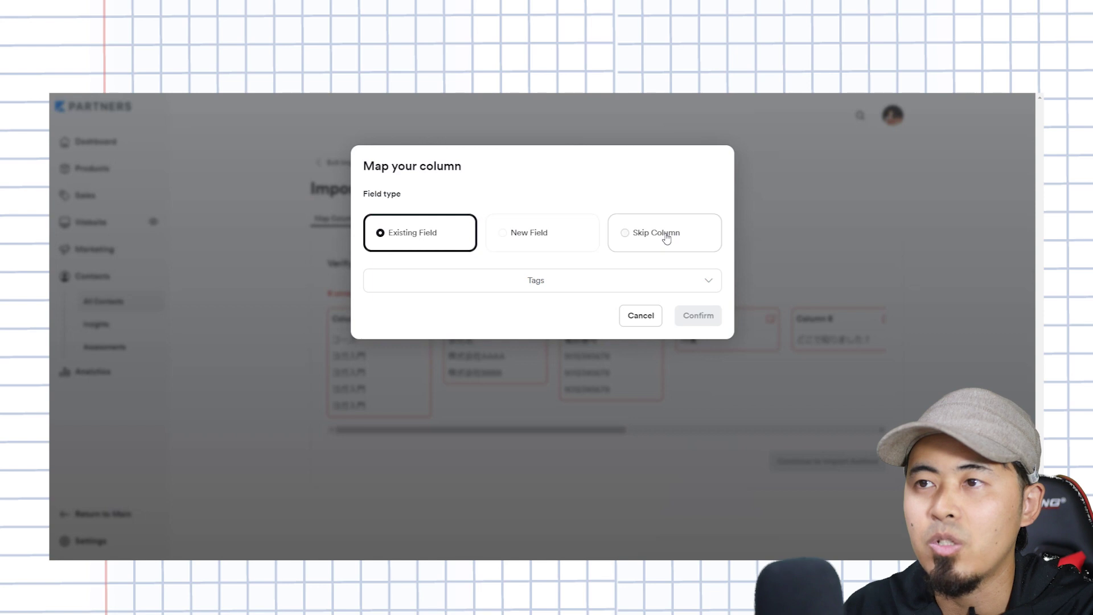
click(666, 235)
click(696, 316)
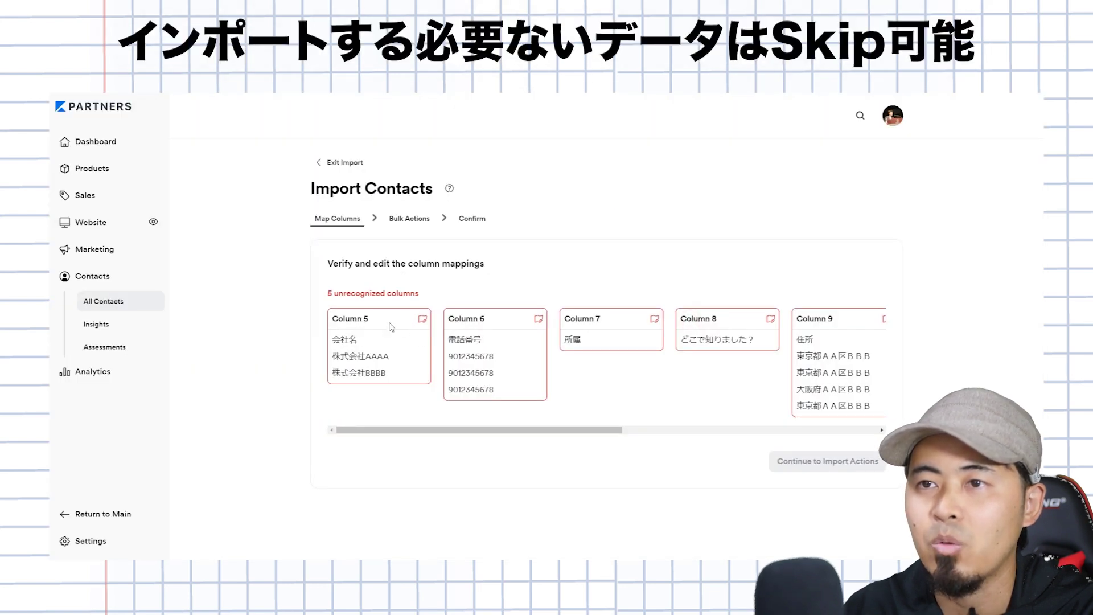
Step: Map Column 5 (会社名) to a new custom field named 会社 with the field type TextField
click(422, 319)
click(518, 280)
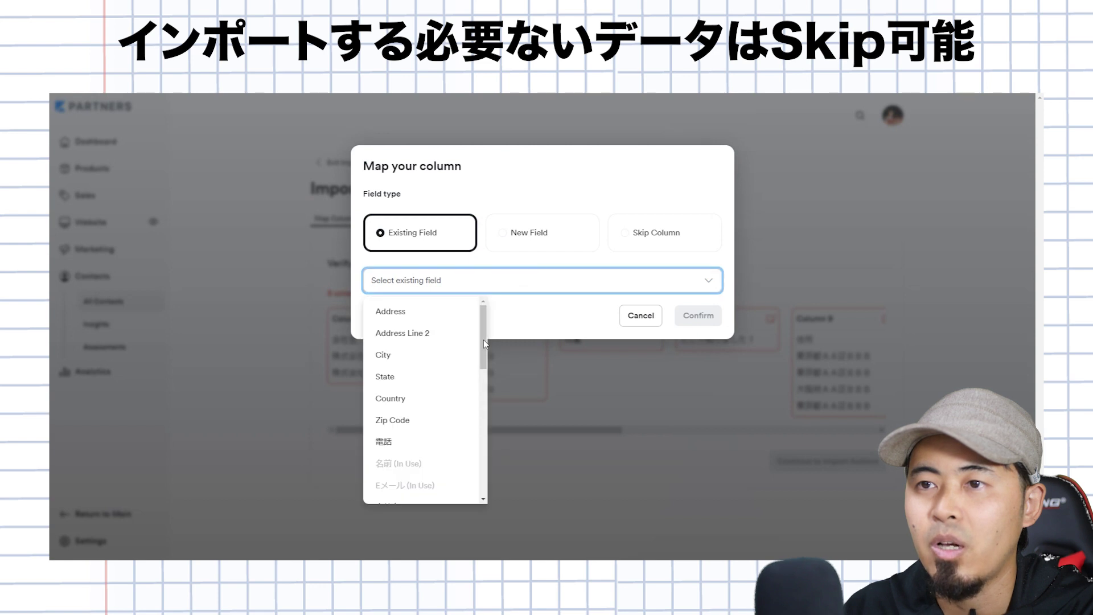
mouse_move(483, 349)
mouse_down()
mouse_move(483, 432)
mouse_move(484, 341)
mouse_up()
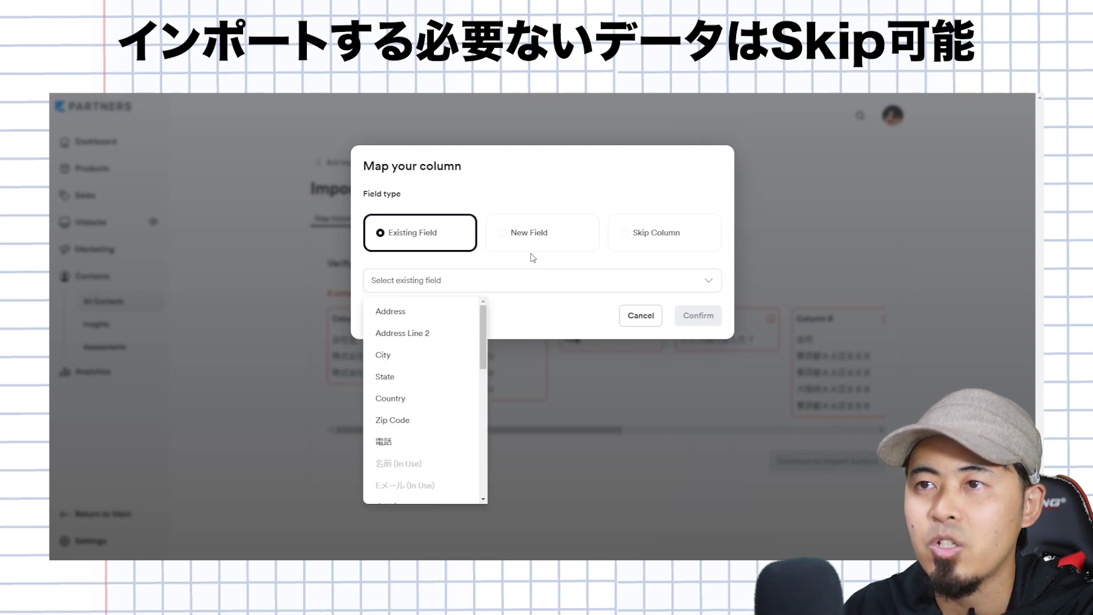
click(530, 253)
click(518, 280)
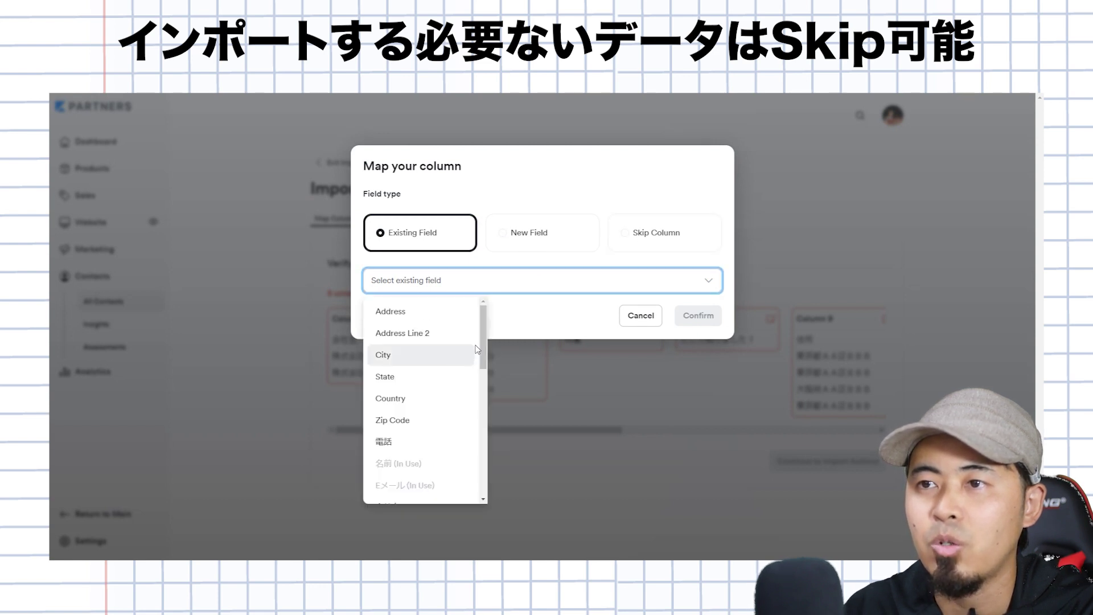
click(533, 234)
click(525, 236)
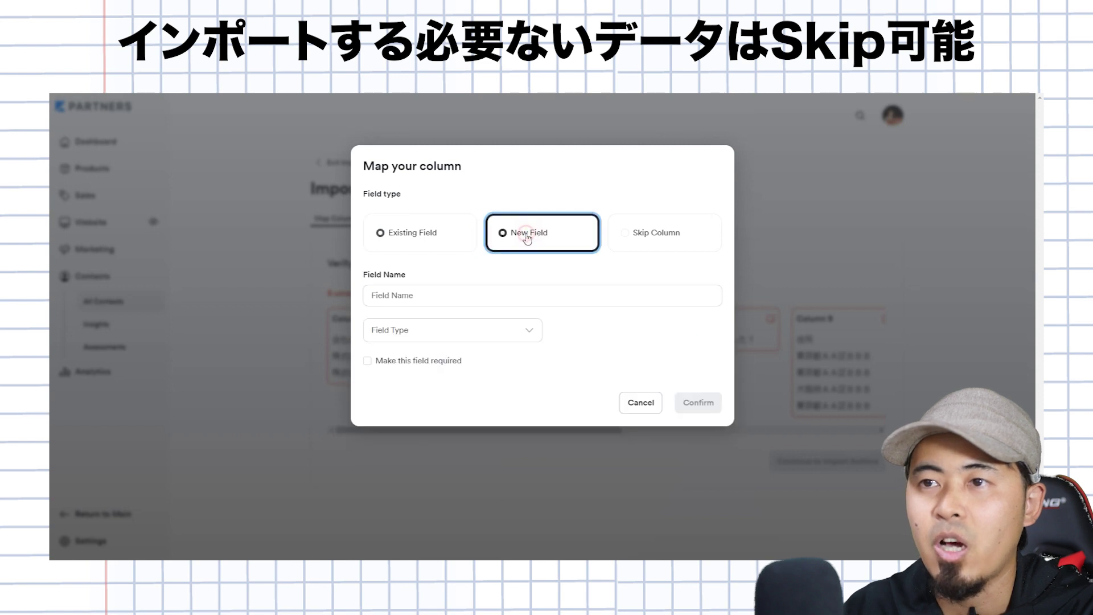
click(459, 339)
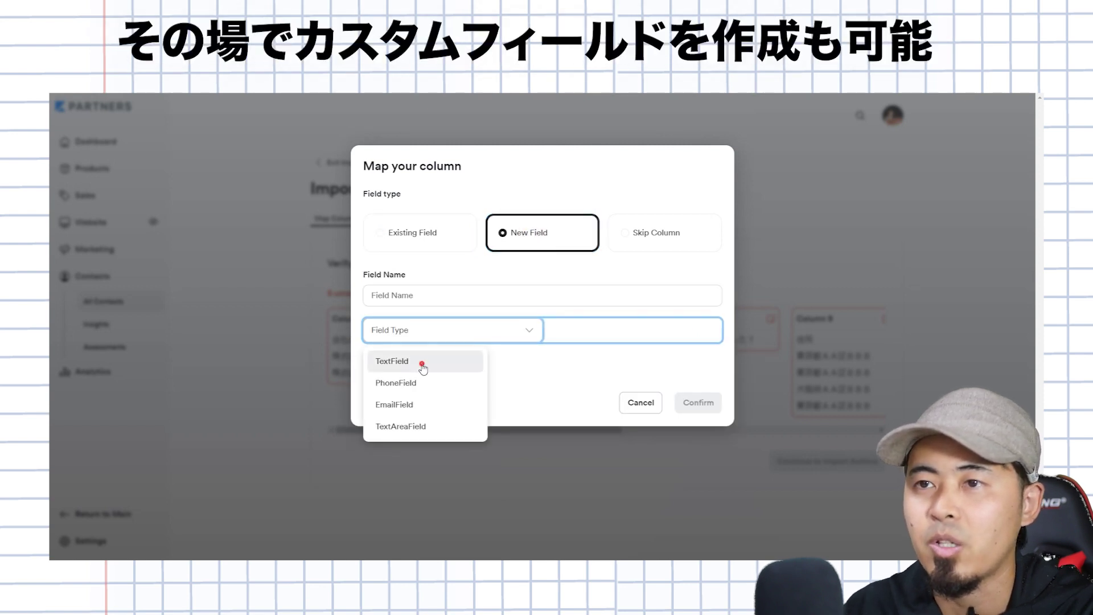
click(420, 361)
click(464, 296)
text(会社)
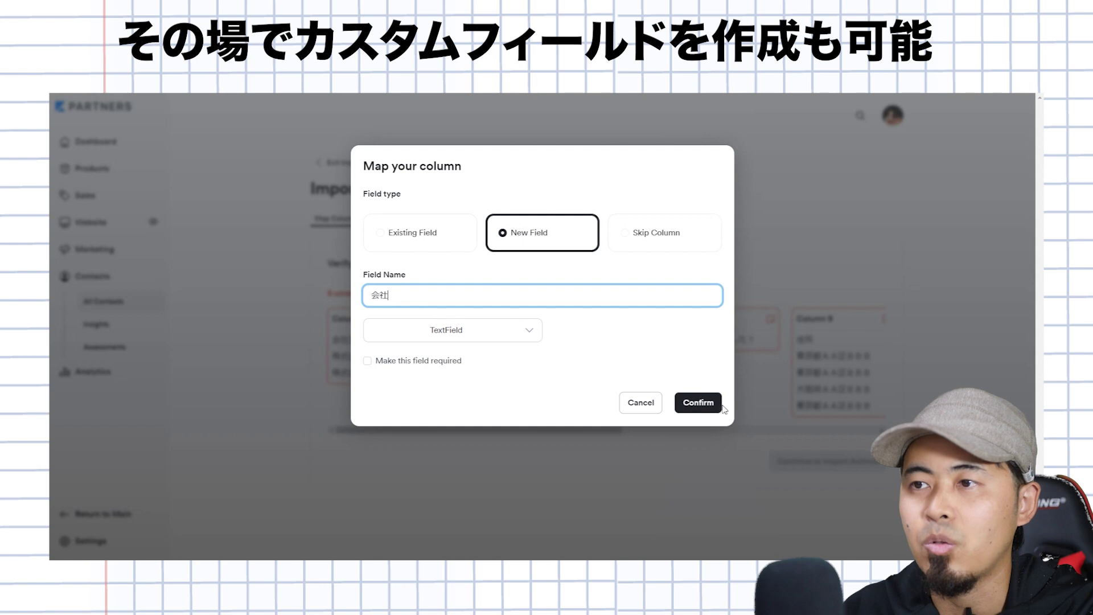
click(699, 404)
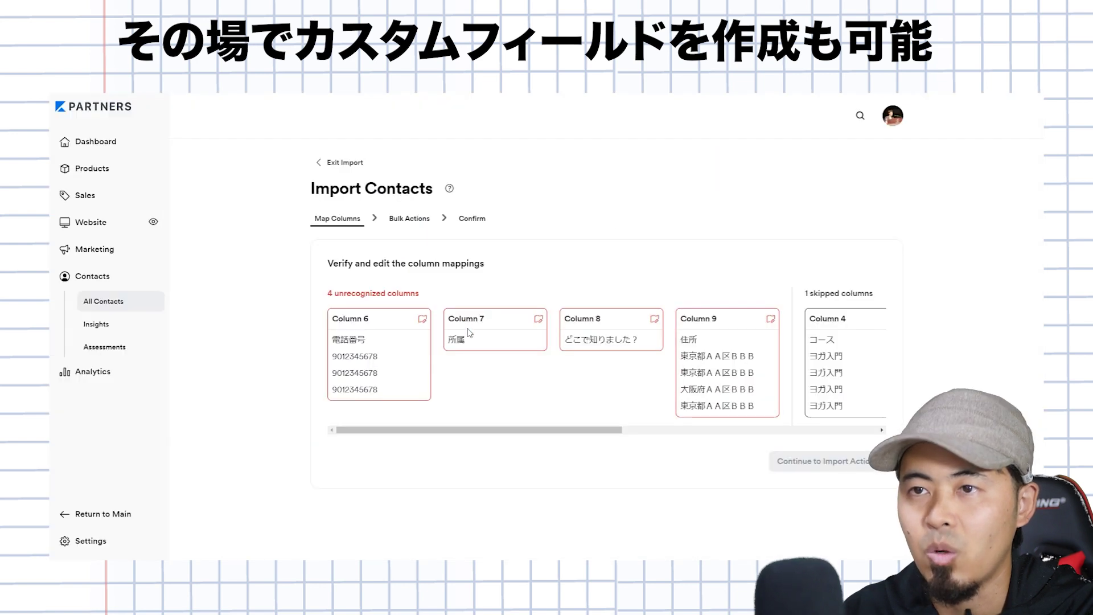
Step: Map Column 6 (電話番号) to the existing field 電話
click(420, 322)
click(476, 279)
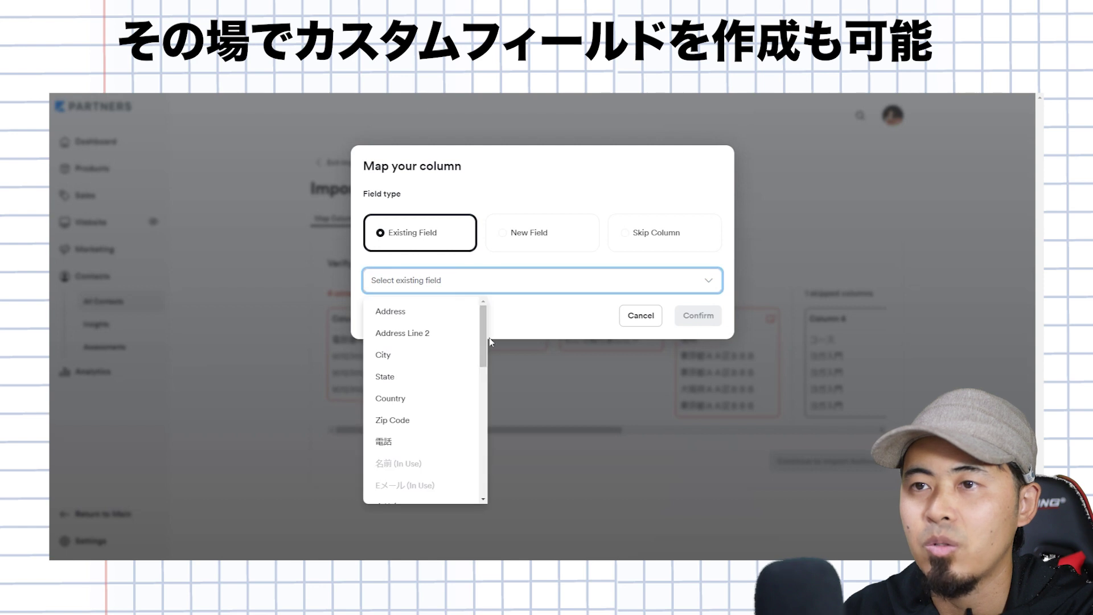
click(392, 441)
click(686, 317)
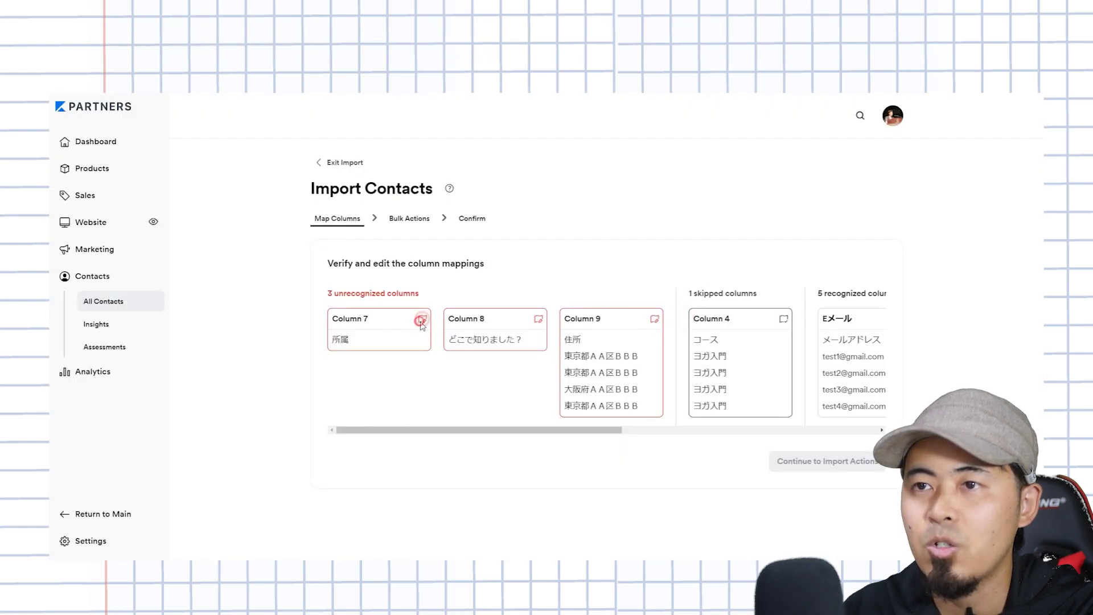
Step: Mark Column 7 (所属) and Column 8 (どこで知りました？) as skipped columns
click(422, 318)
click(657, 233)
click(698, 316)
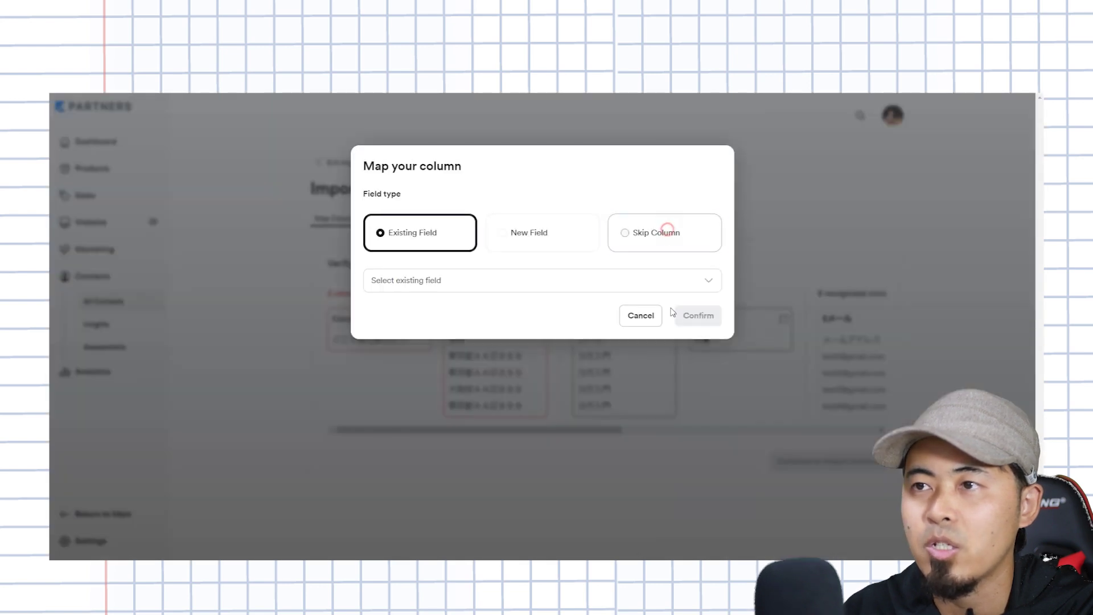
click(659, 233)
click(699, 315)
Step: Map Column 9 (住所) to the existing field Address
click(421, 320)
click(544, 281)
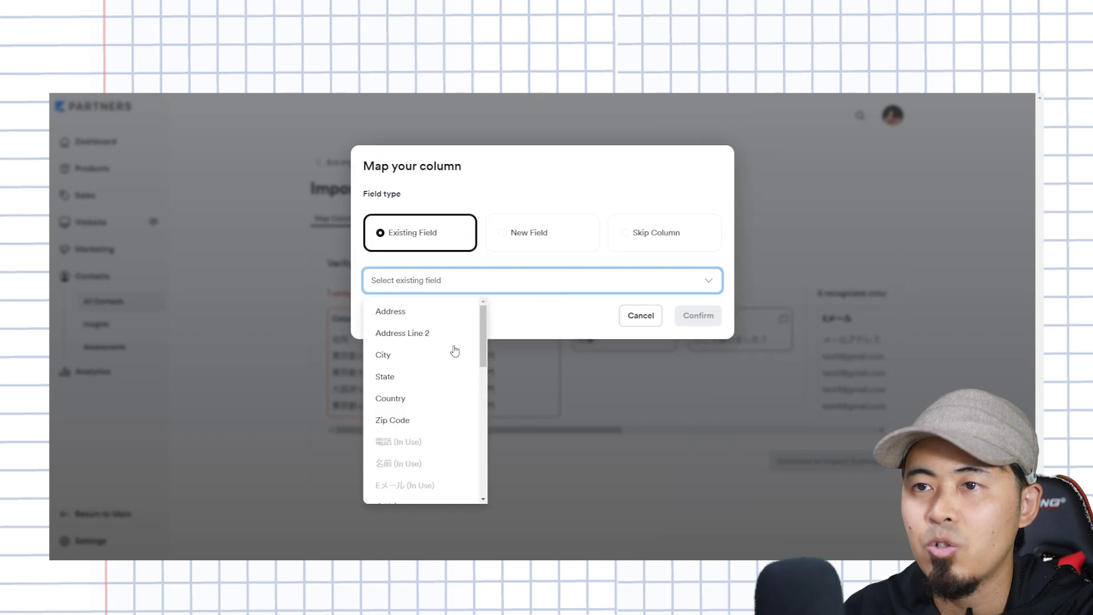
click(416, 317)
click(695, 316)
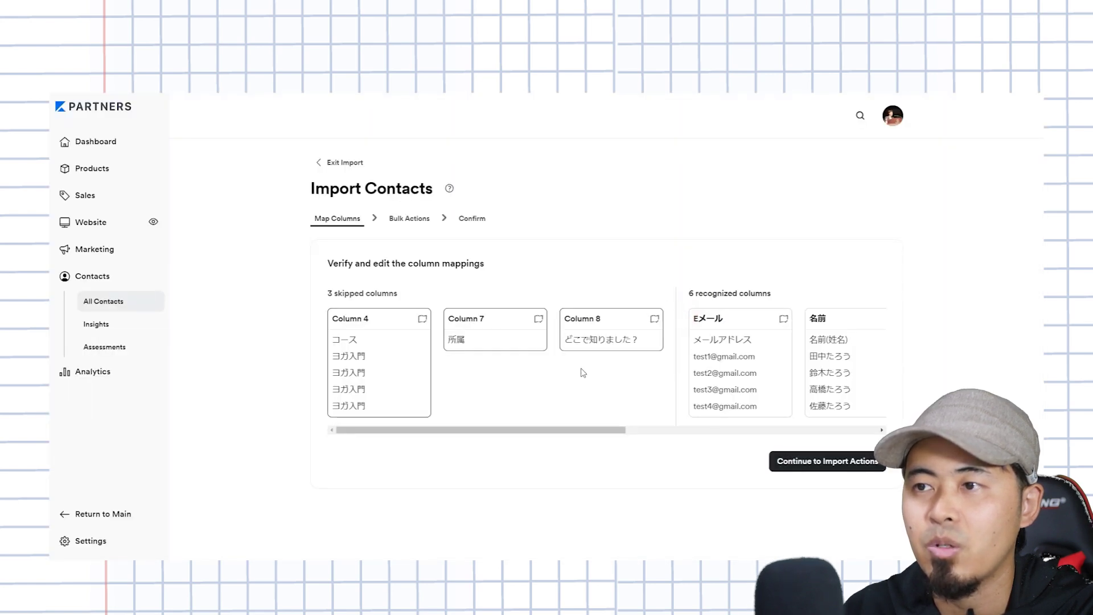
Step: Review all skipped and recognized column mappings, and continue to the import actions
mouse_move(503, 434)
mouse_down()
mouse_move(543, 434)
mouse_move(503, 433)
mouse_up()
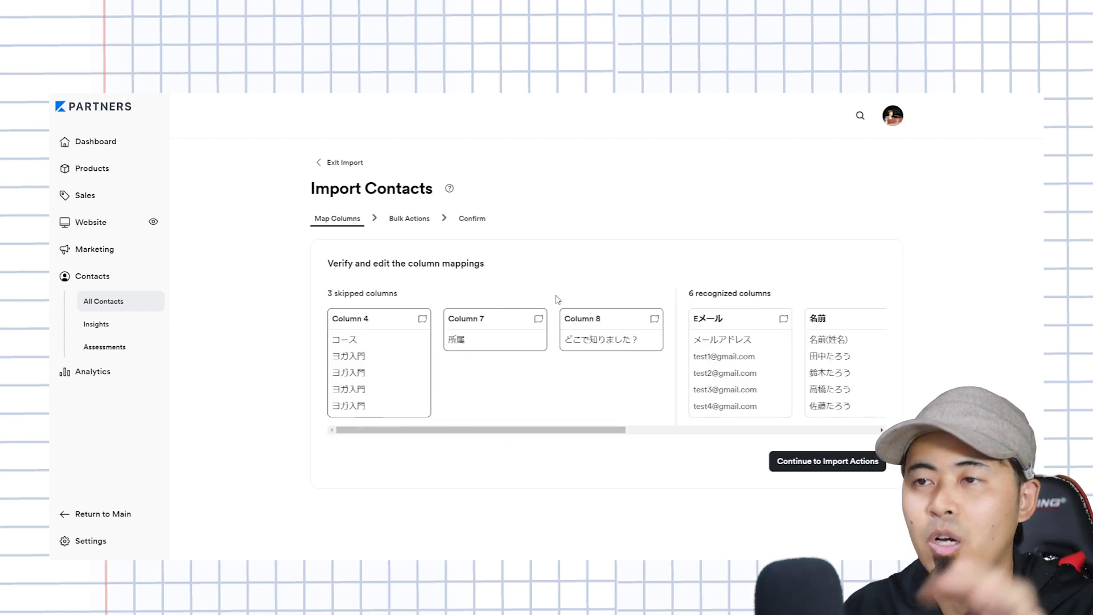
drag(502, 435, 671, 436)
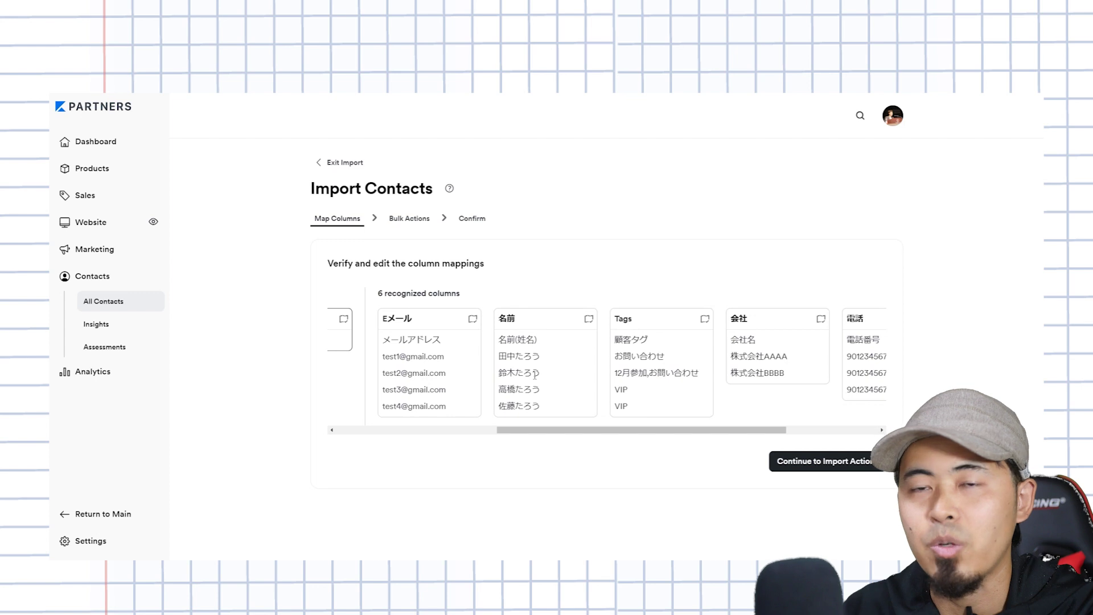
drag(527, 427, 624, 430)
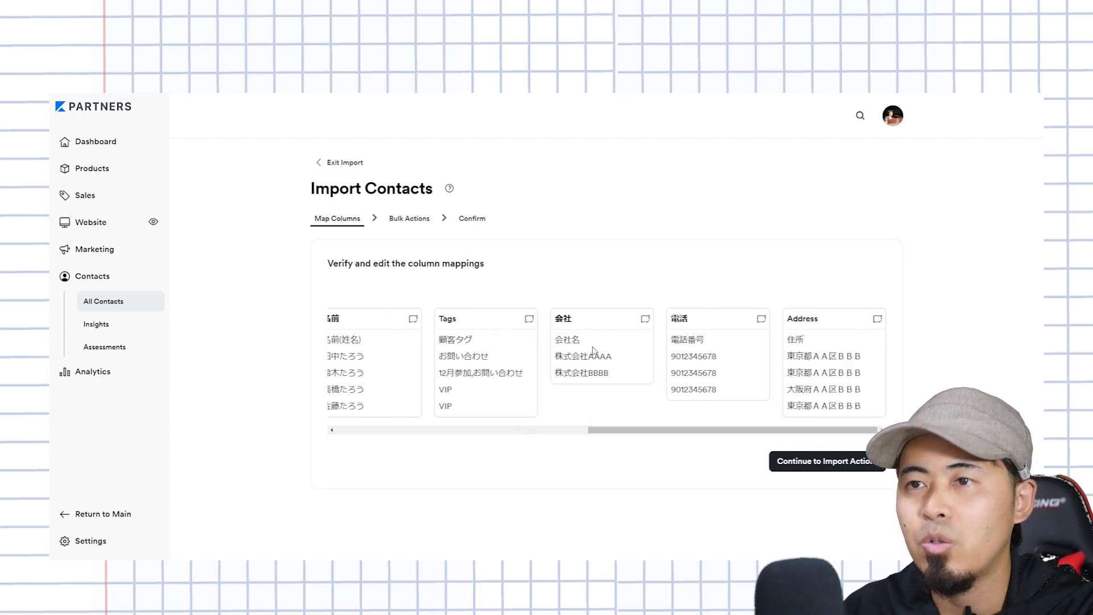
click(803, 472)
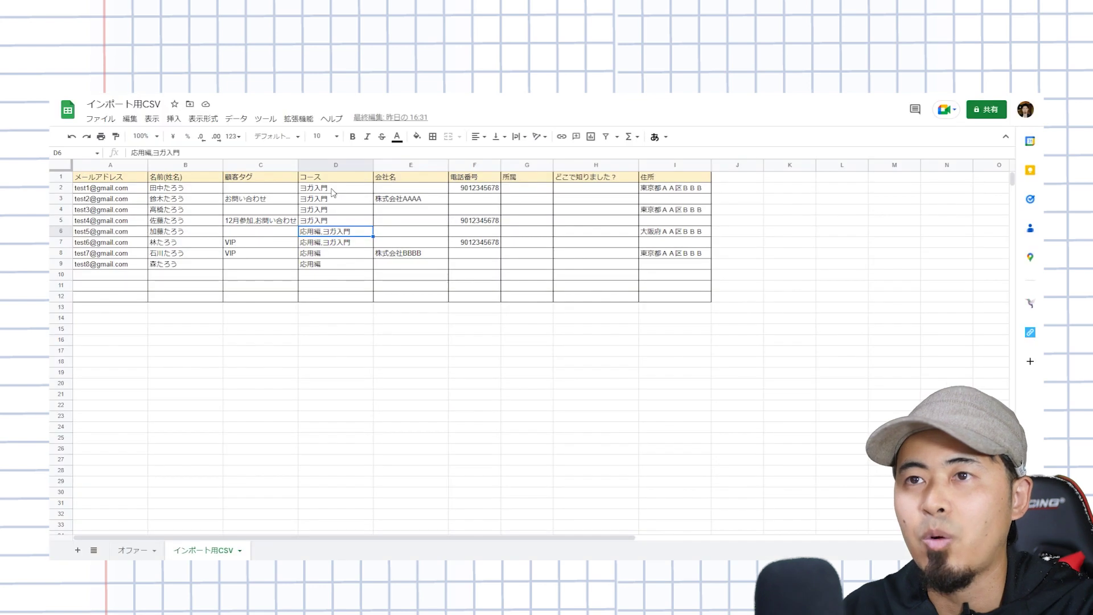
Step: In the Google Sheets customer list, examine which courses are assigned to each customer in the コース column, rows 2 to 9
drag(335, 187, 336, 264)
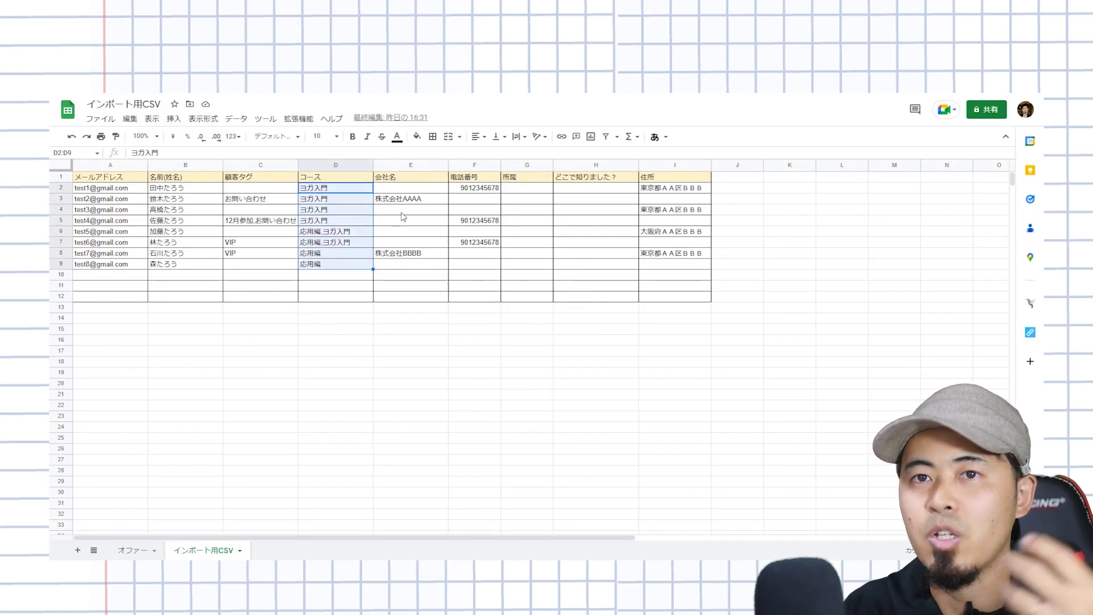
click(366, 265)
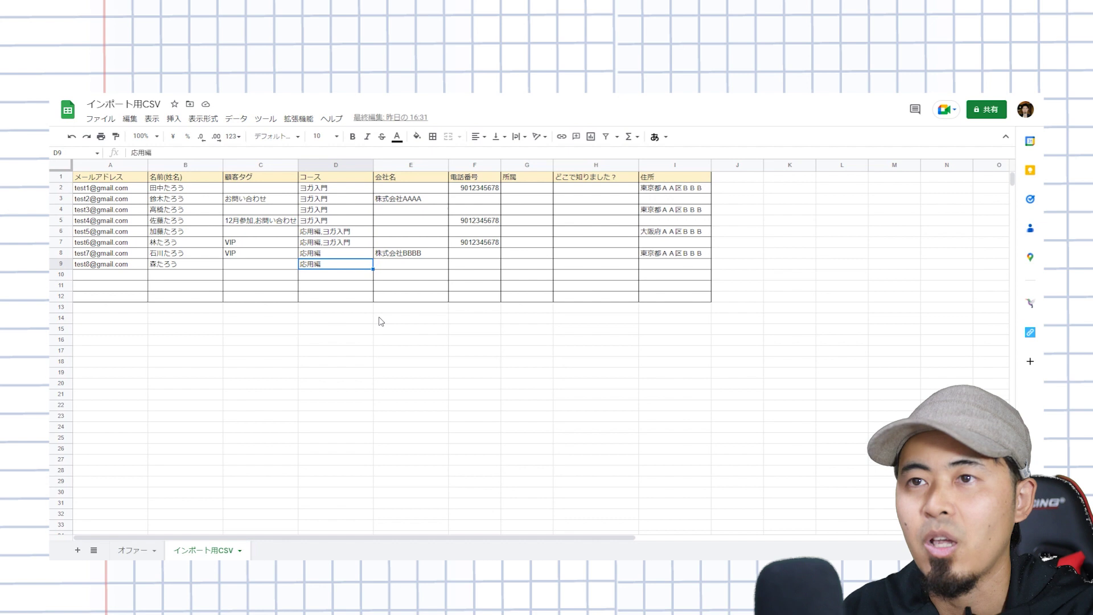
shift+click(330, 192)
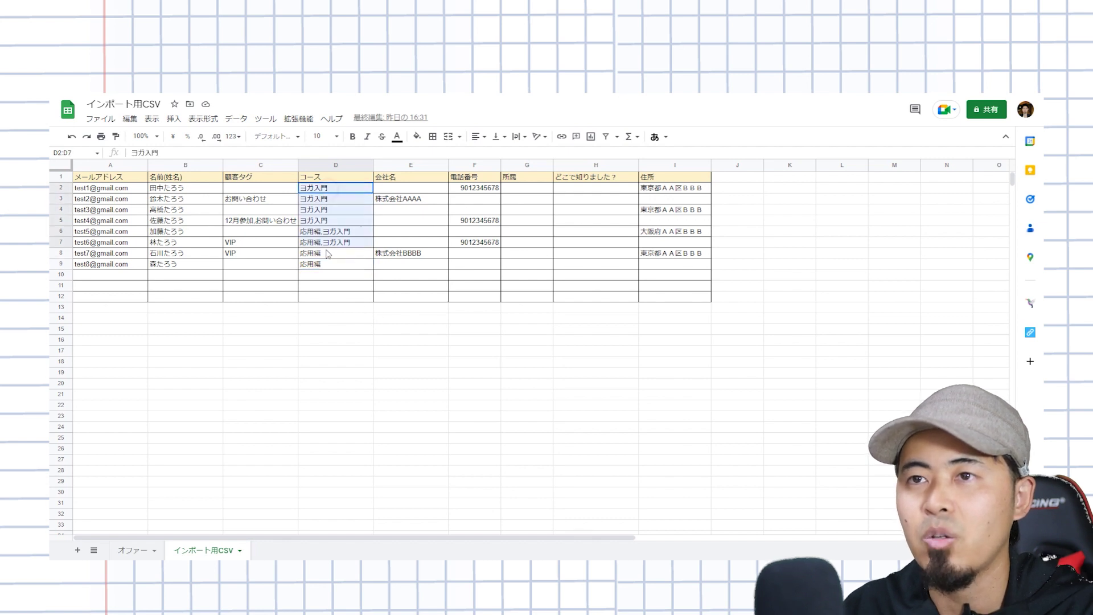
click(331, 192)
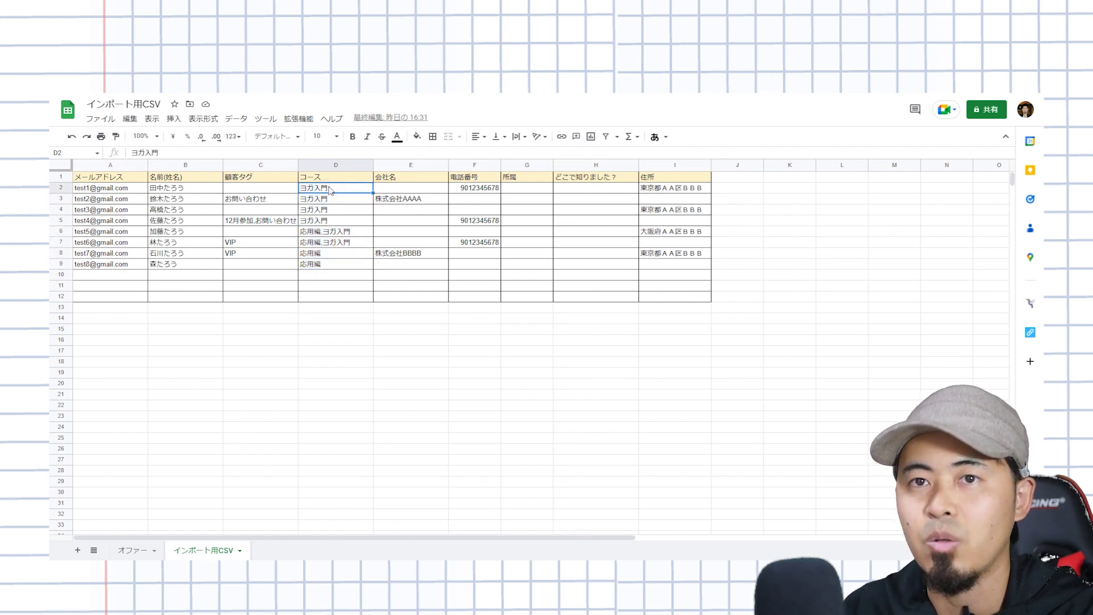
drag(331, 195, 332, 269)
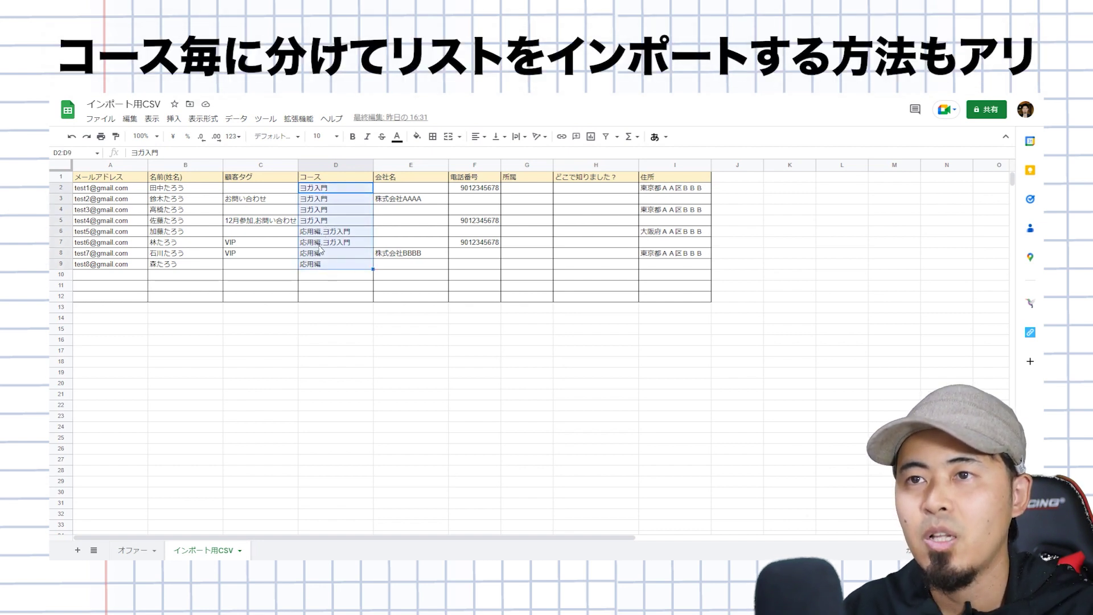
click(328, 189)
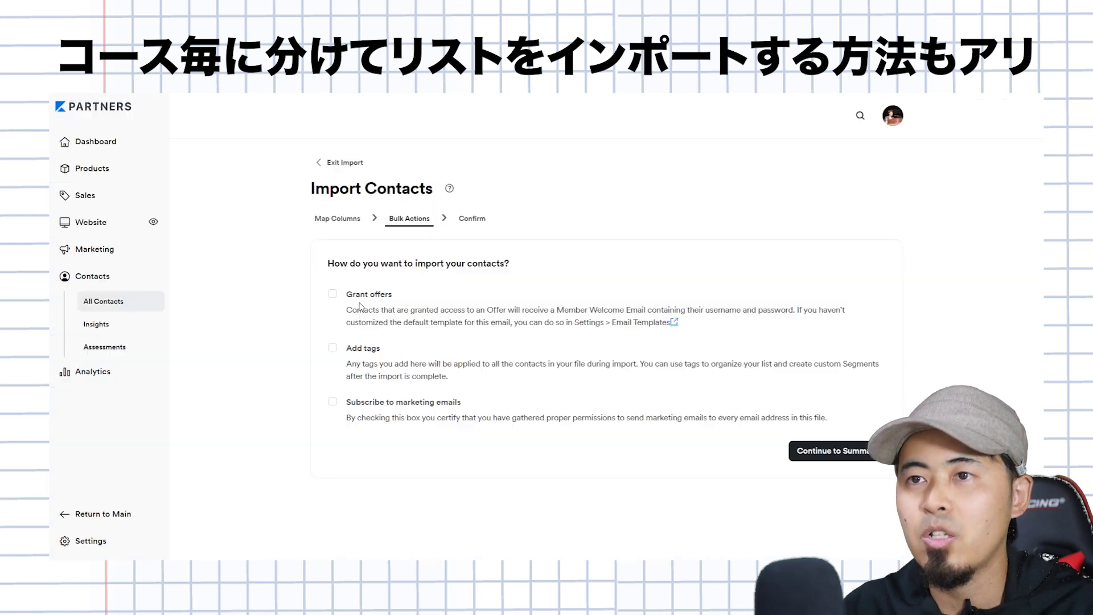
Step: In the Kajabi import, grant all contacts the offers 検定試験対策資料 and 入門編（ミニコース）(イベント参加権)
click(334, 294)
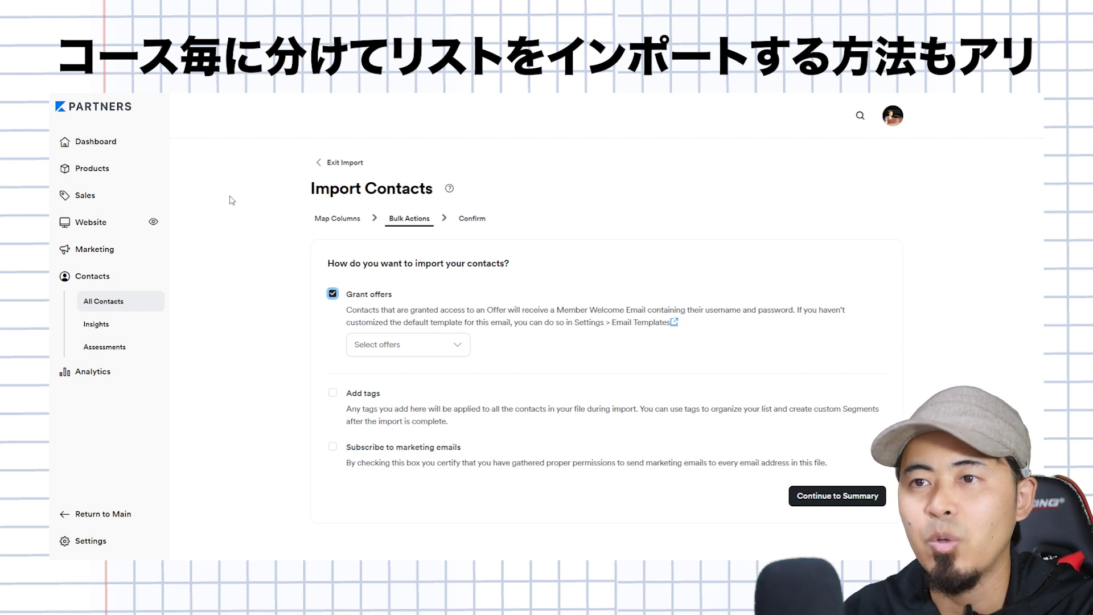
click(410, 354)
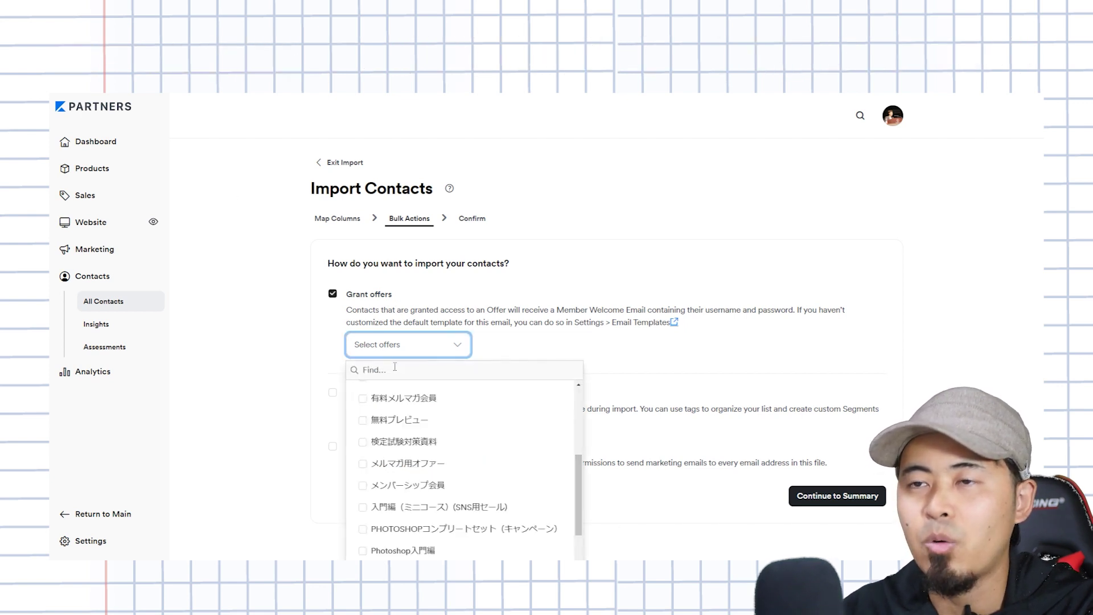
click(402, 444)
click(578, 352)
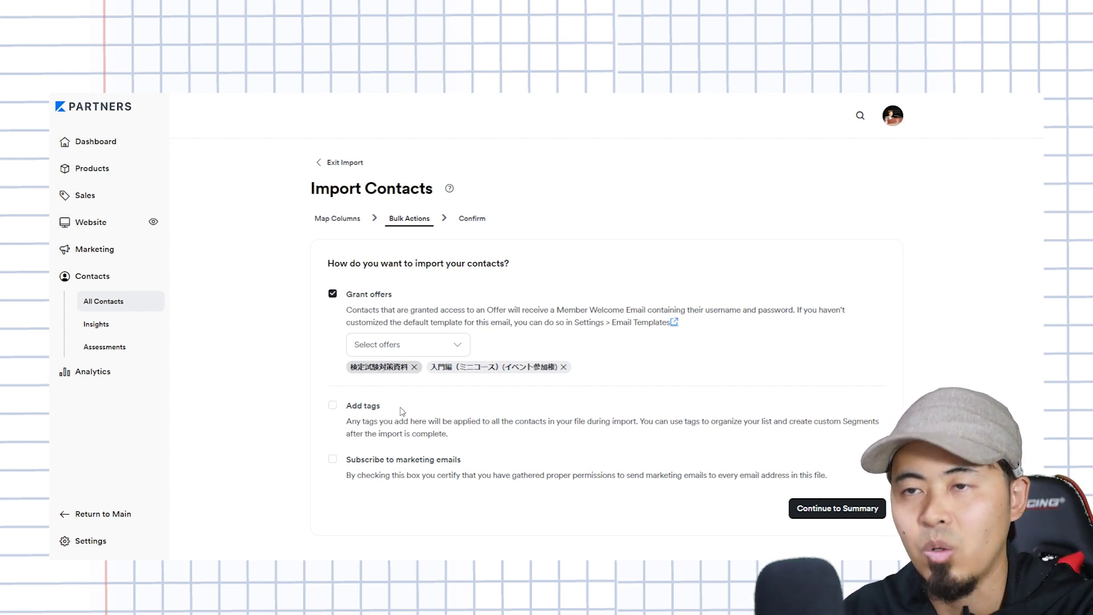
Step: Enable adding tags to all imported contacts and choose the tag ミニコース
click(334, 406)
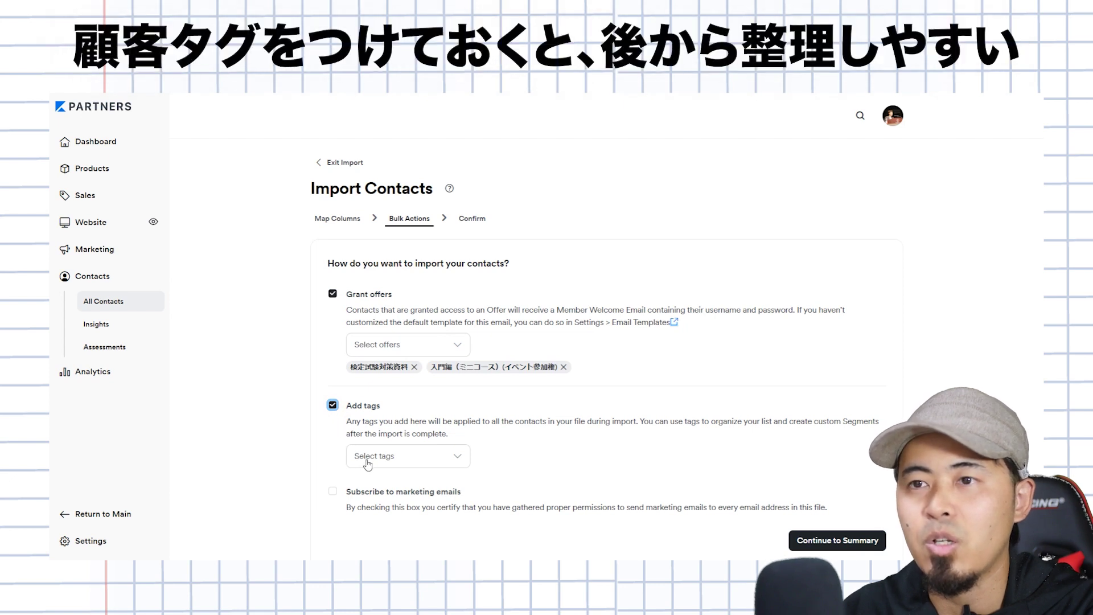
click(444, 460)
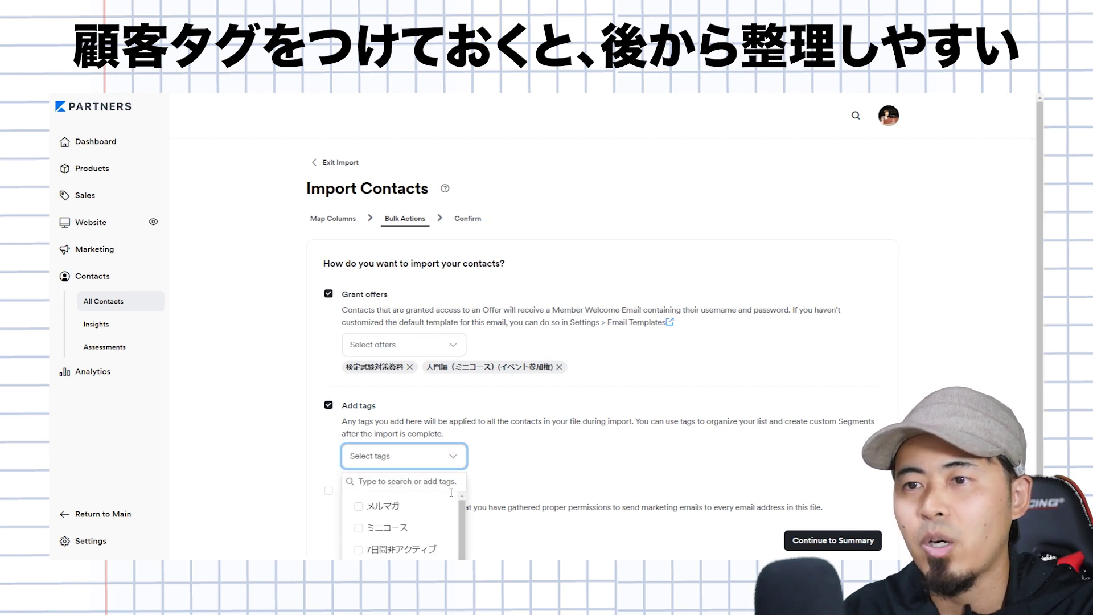
click(387, 528)
click(470, 474)
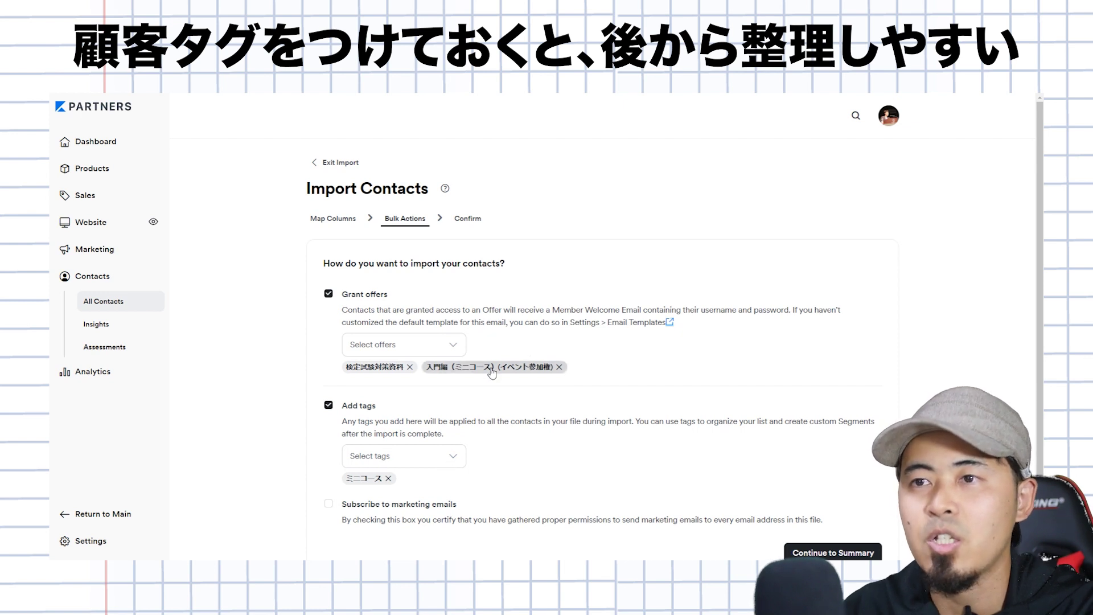
Step: Subscribe the imported contacts to marketing emails and continue to the import summary
scroll(512, 416, down, 1)
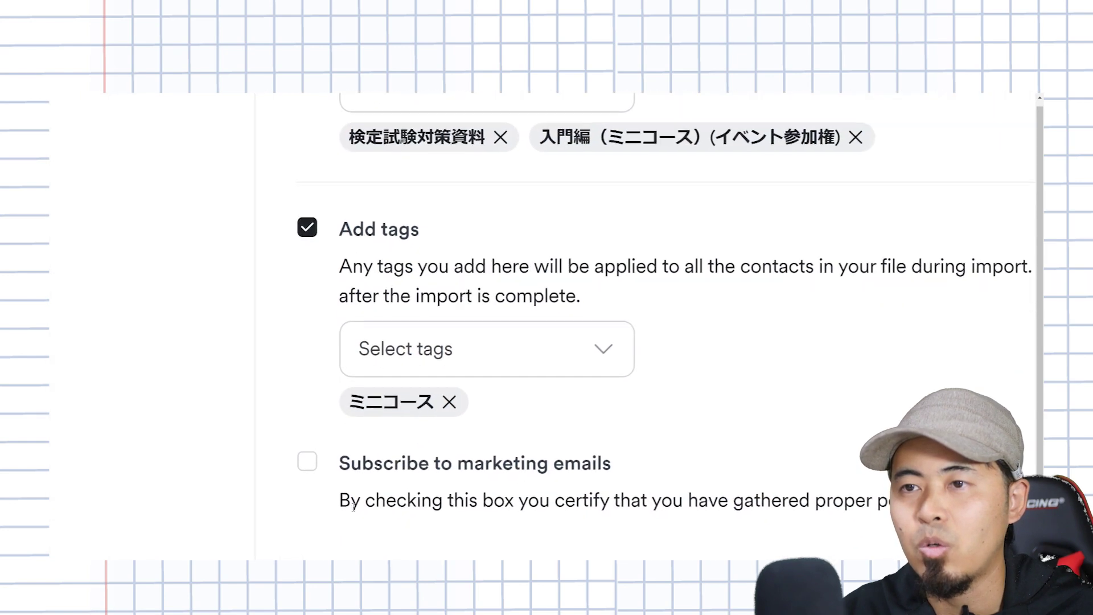
scroll(369, 477, right, 1)
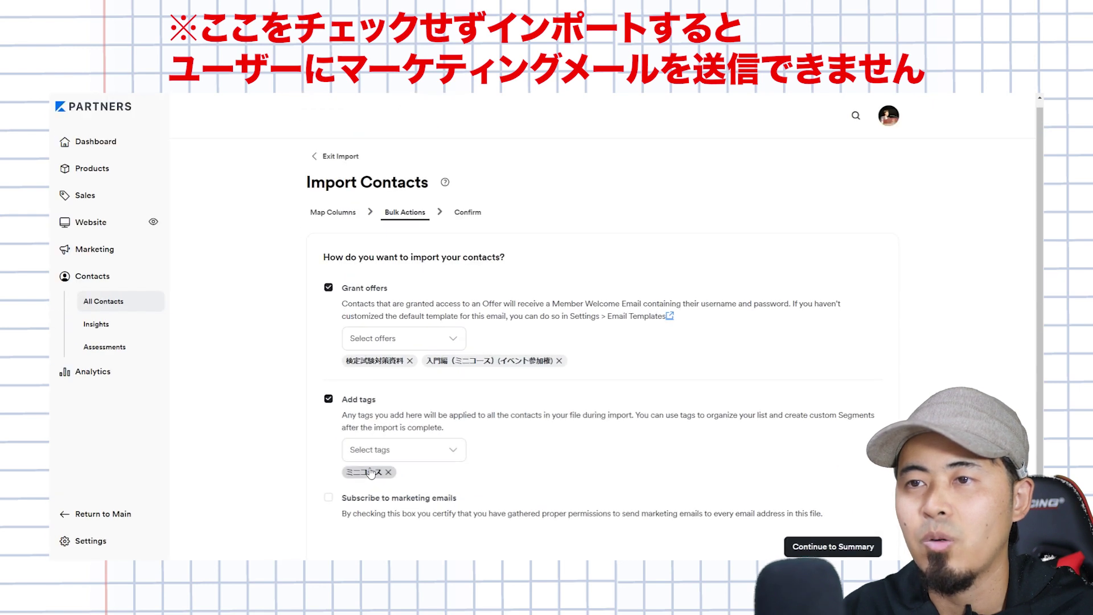
click(329, 500)
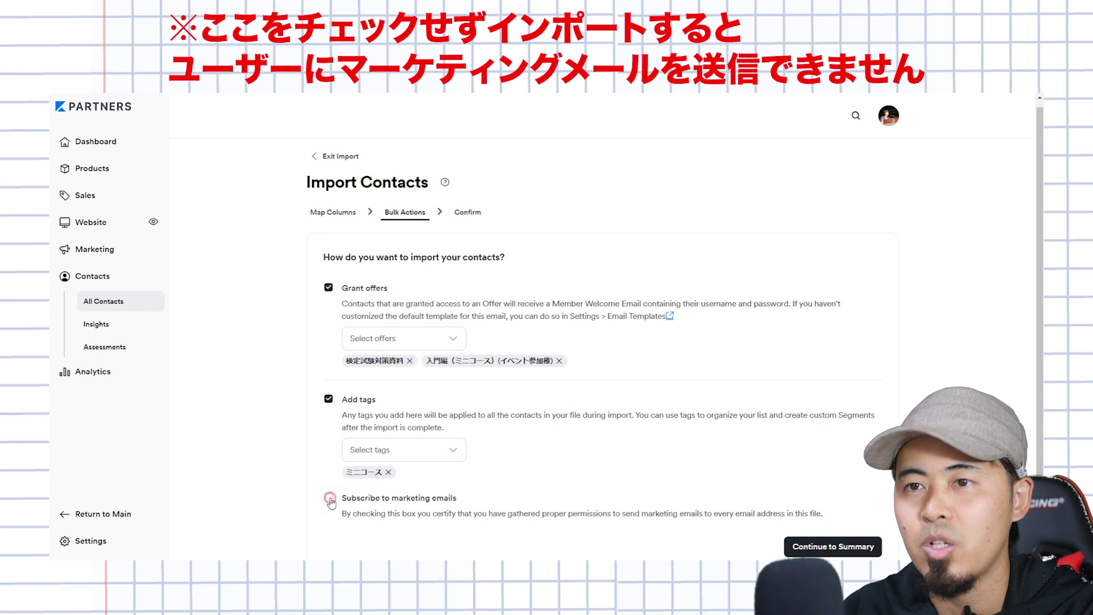
click(307, 469)
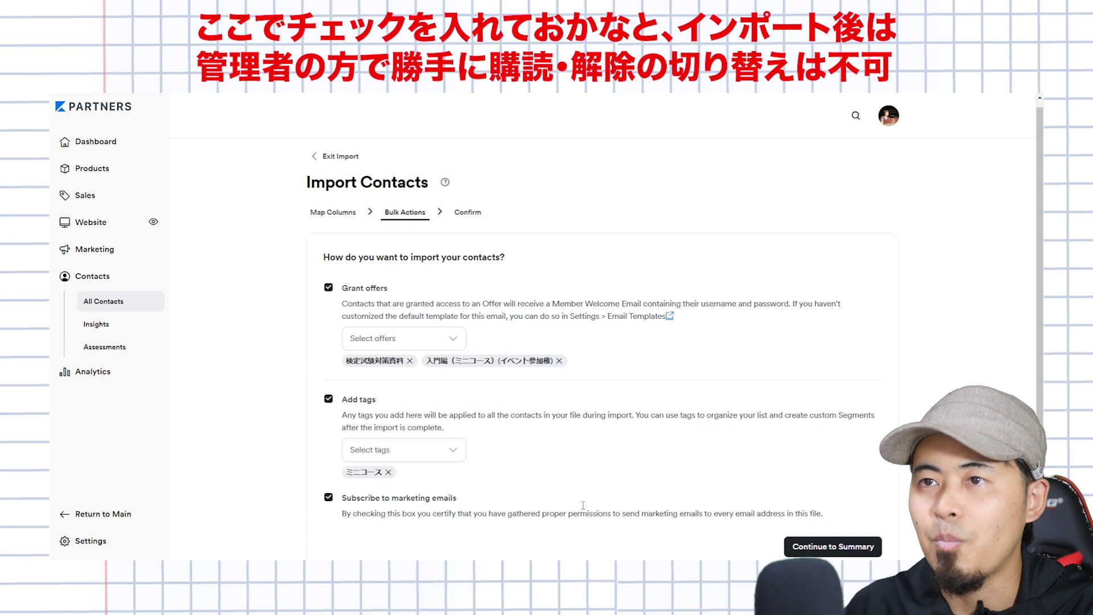
click(827, 550)
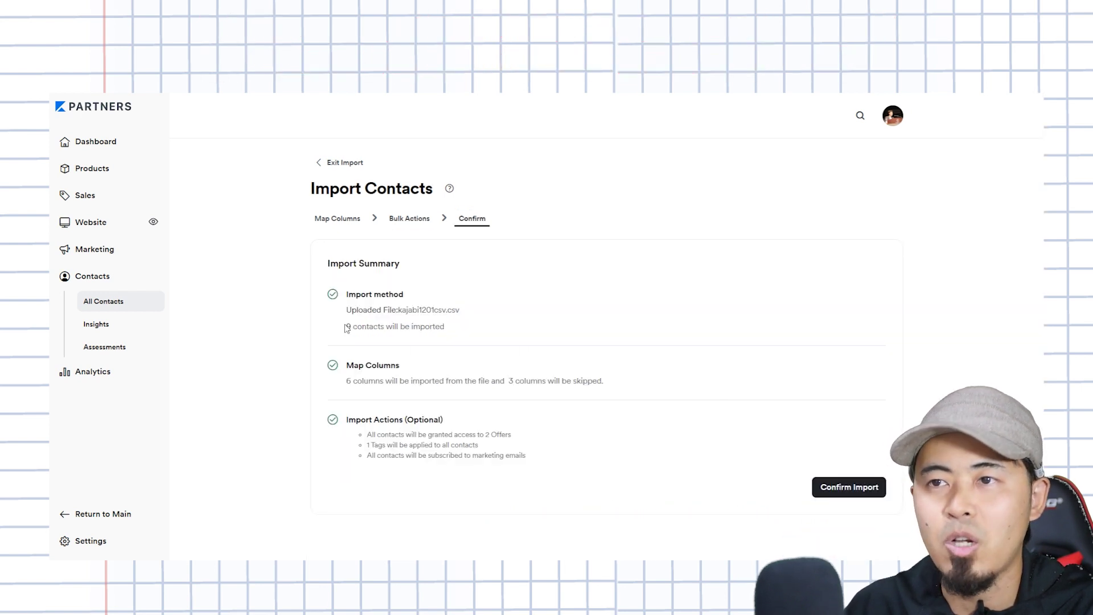
Step: Review the contact count and column mapping in the import summary, and confirm the import
drag(345, 327, 446, 327)
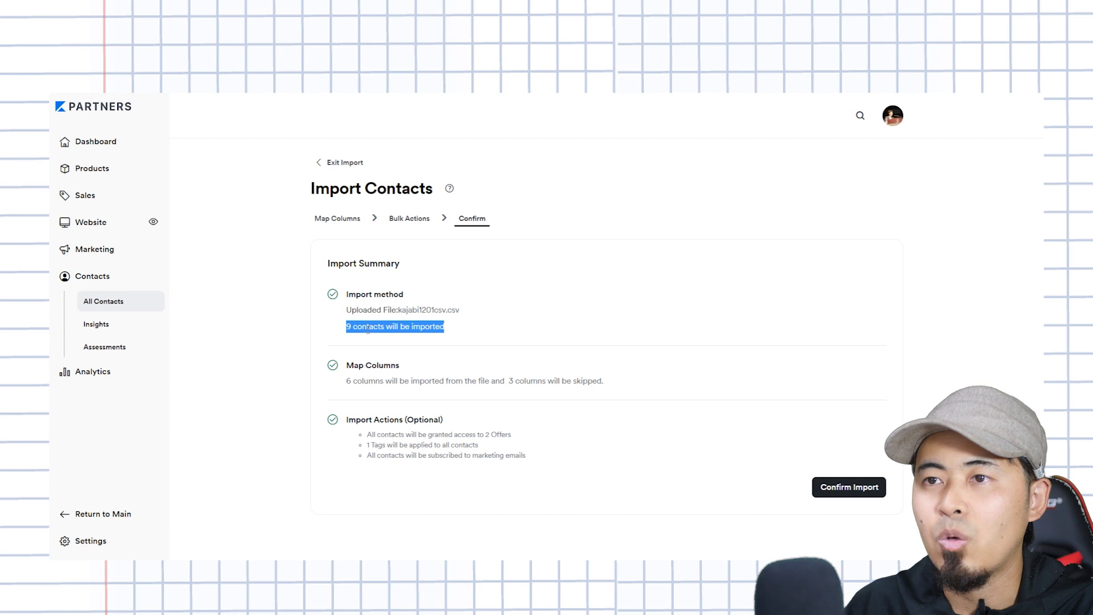
click(495, 335)
drag(340, 387, 574, 381)
click(351, 391)
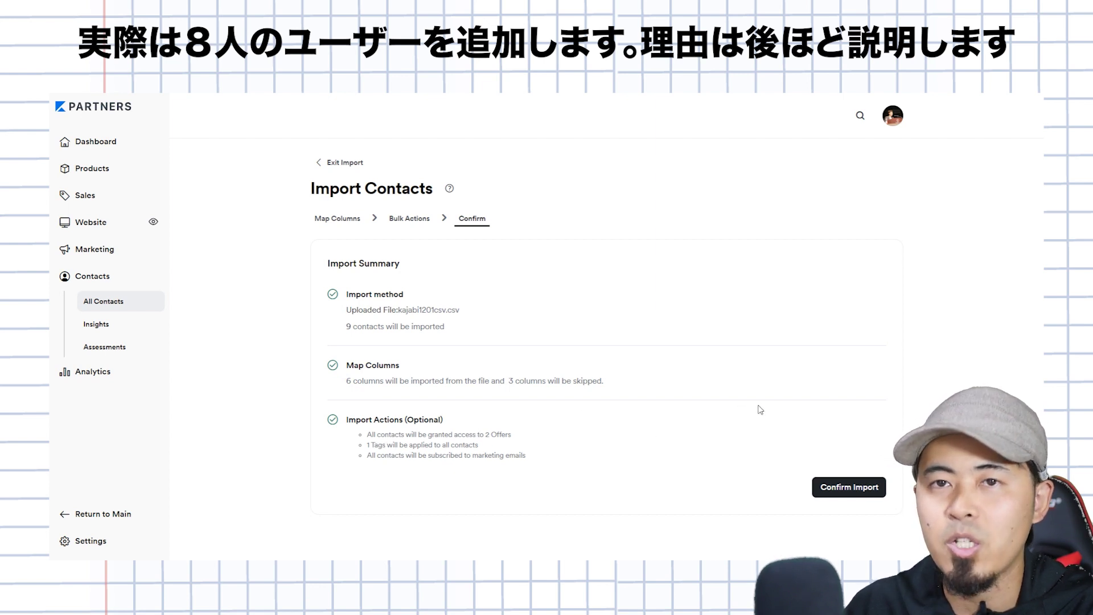
click(840, 488)
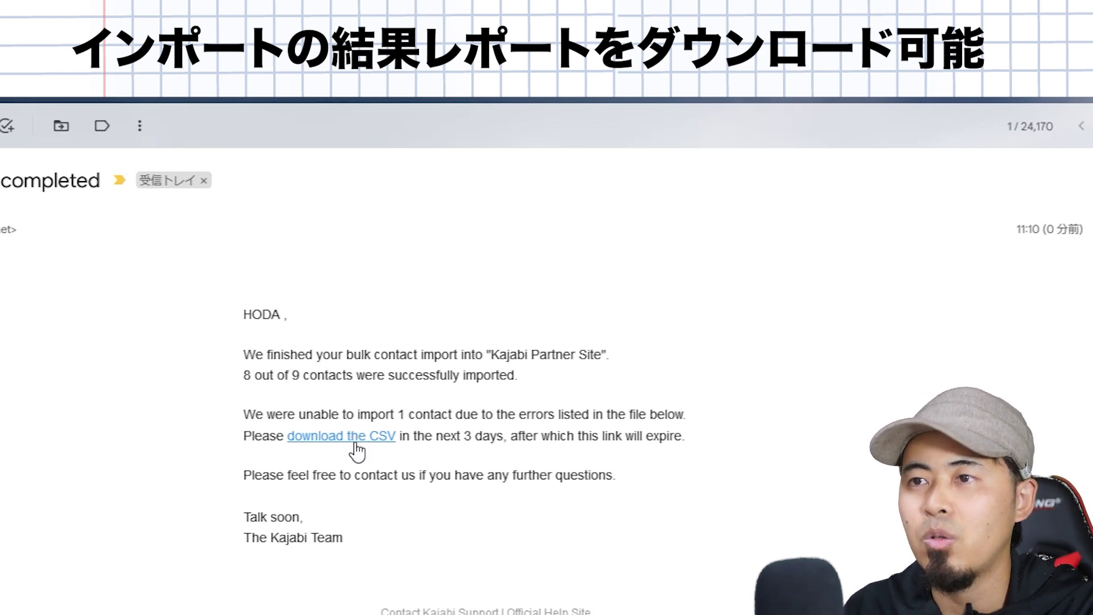
Step: Download the error CSV from the import completion email and compare its row 2 with the インポート用CSV sheet in Google Sheets
click(355, 450)
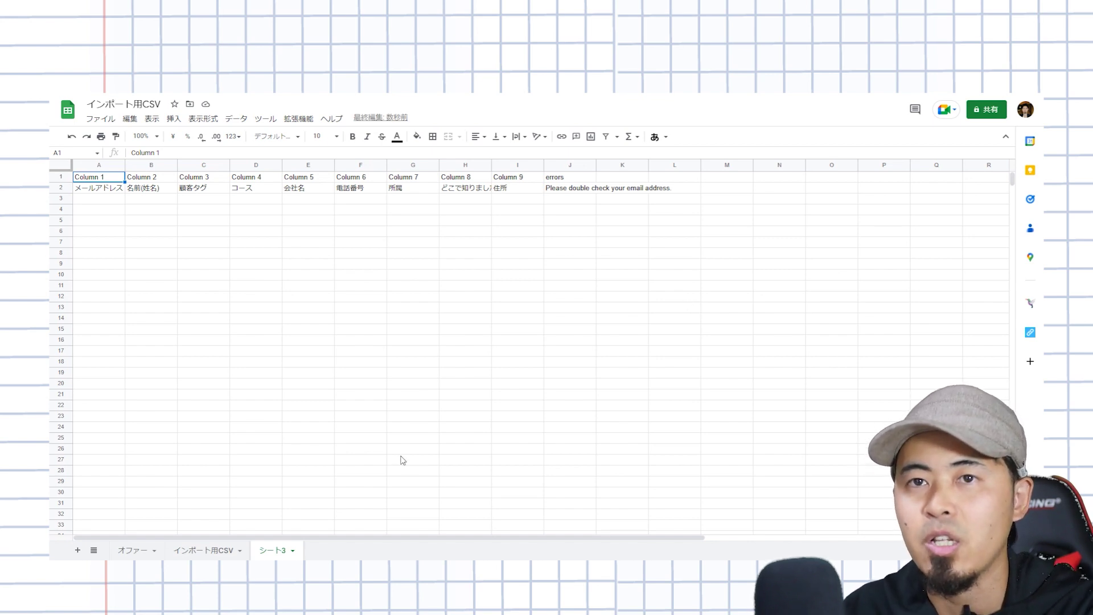
drag(98, 187, 567, 193)
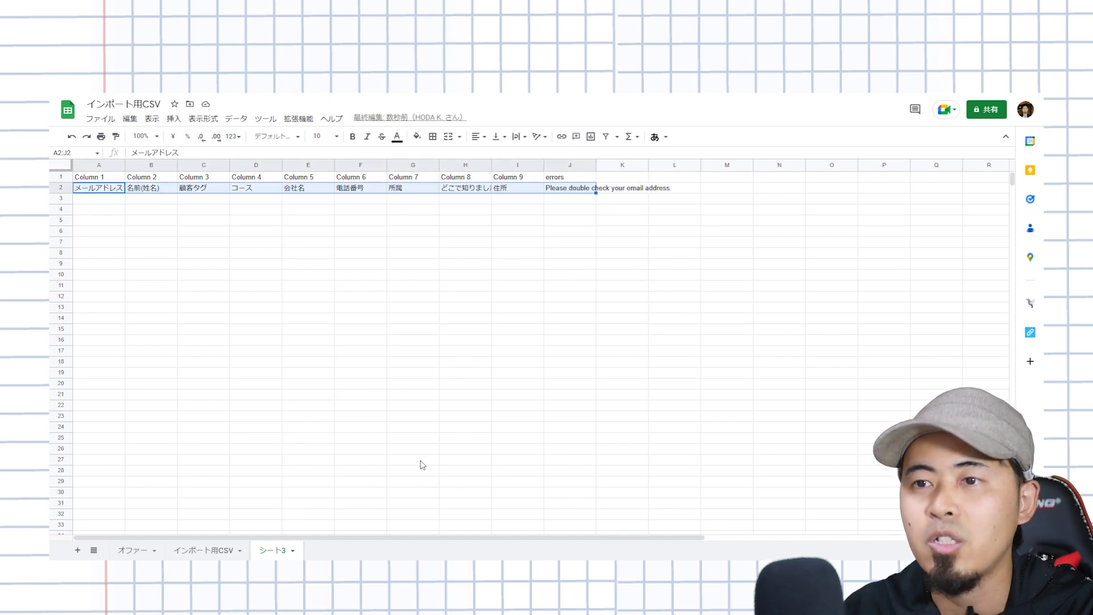
click(211, 550)
drag(108, 177, 686, 285)
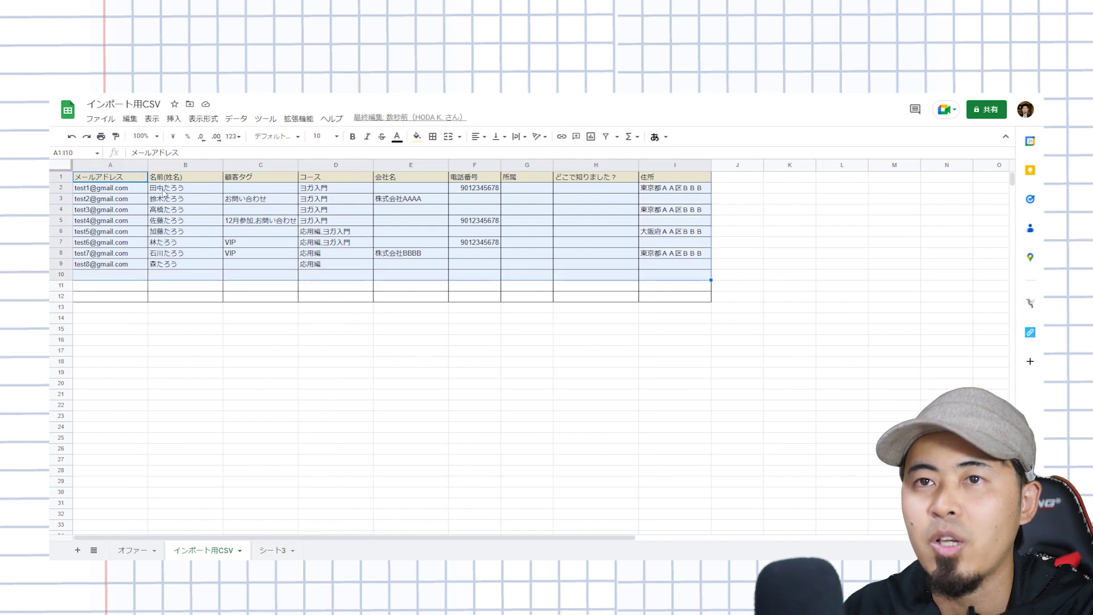
Step: Try to delete header row 1 of the インポート用CSV sheet so the customer data starts in the first row
click(87, 181)
key(shift+space)
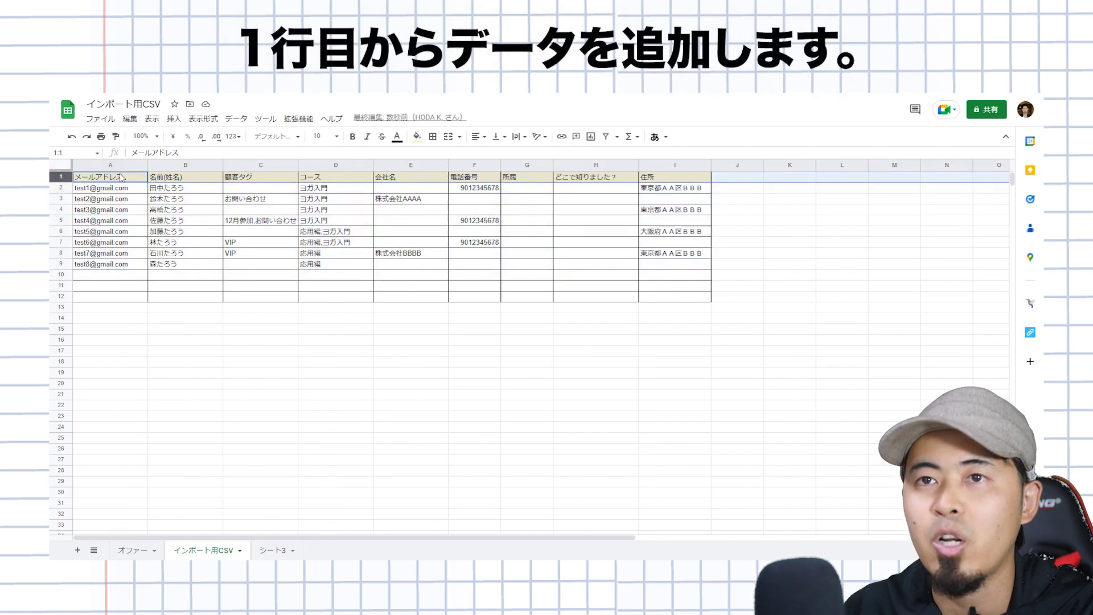
right_click(57, 177)
click(91, 297)
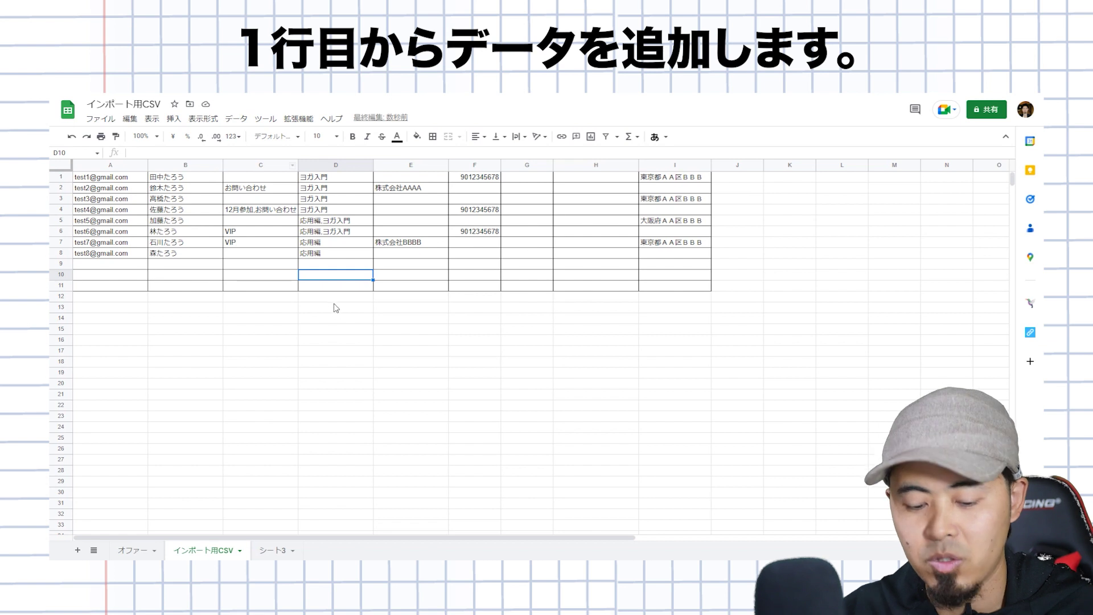
click(312, 268)
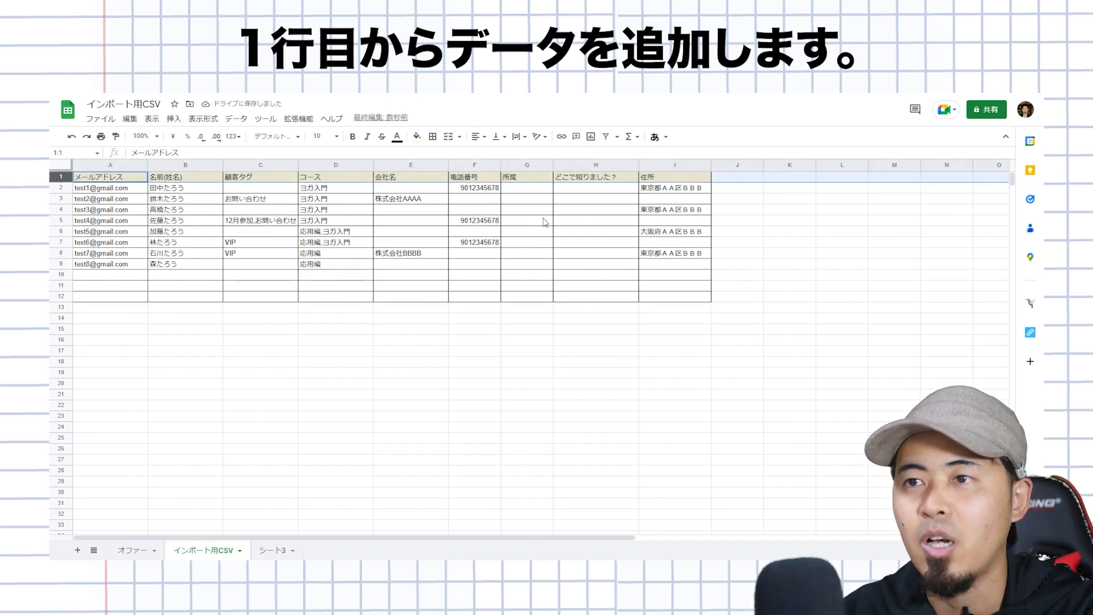
Step: Examine the error row in シート3 and check it against customer rows 2 to 9 of the インポート用CSV sheet
click(273, 550)
drag(113, 190, 548, 188)
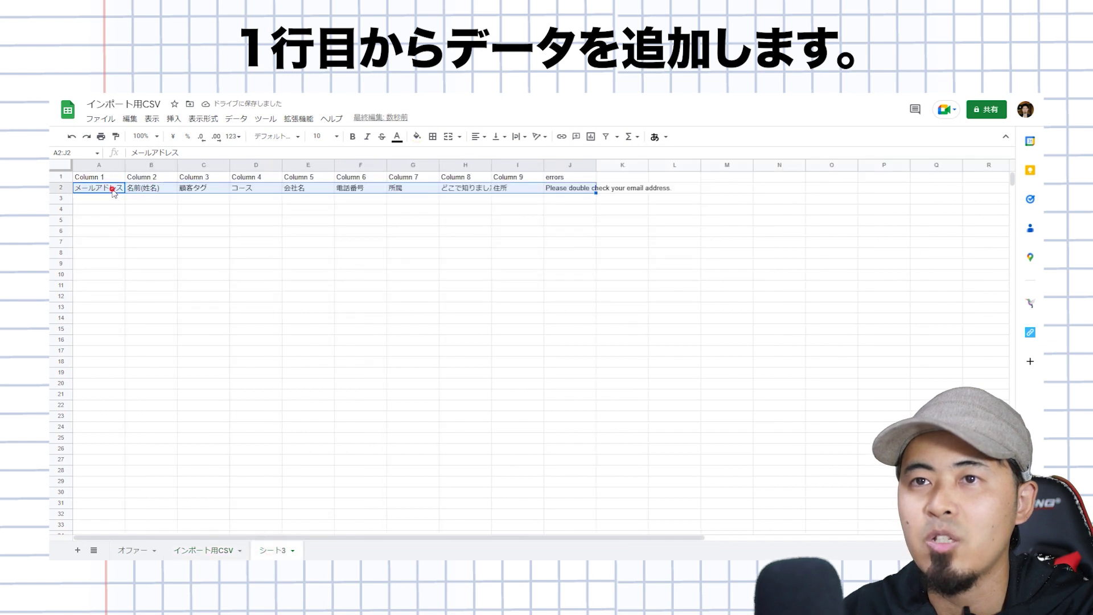
mouse_move(735, 206)
mouse_down()
mouse_move(702, 204)
mouse_move(728, 206)
mouse_up()
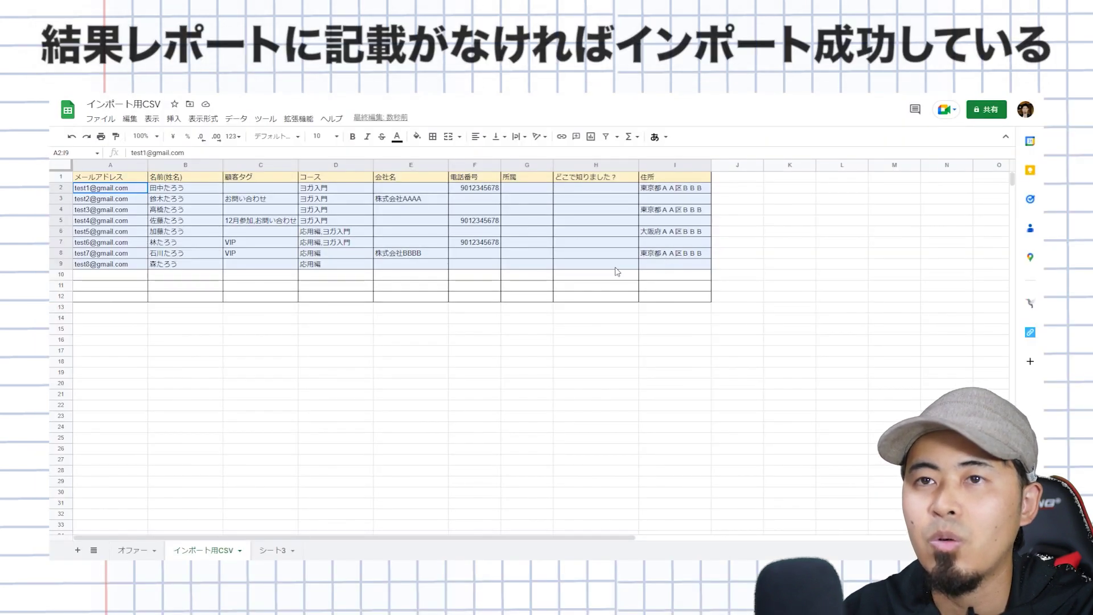
drag(618, 269, 117, 267)
drag(191, 263, 193, 264)
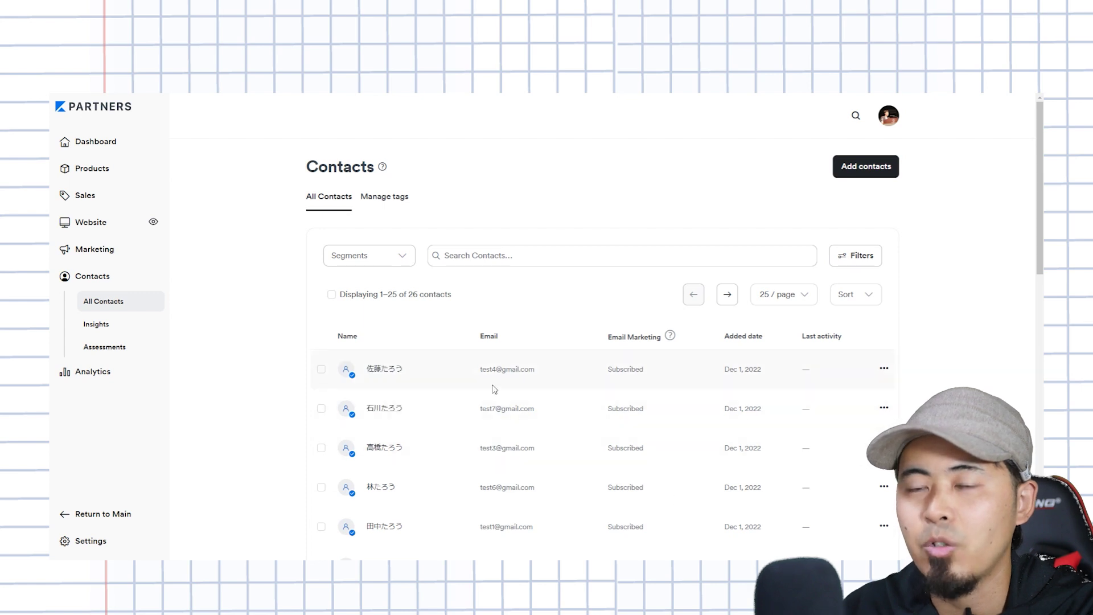
Step: In Kajabi, open the first listed contact's full profile, examine the tags and granted offers, and return to review the contact list
click(395, 370)
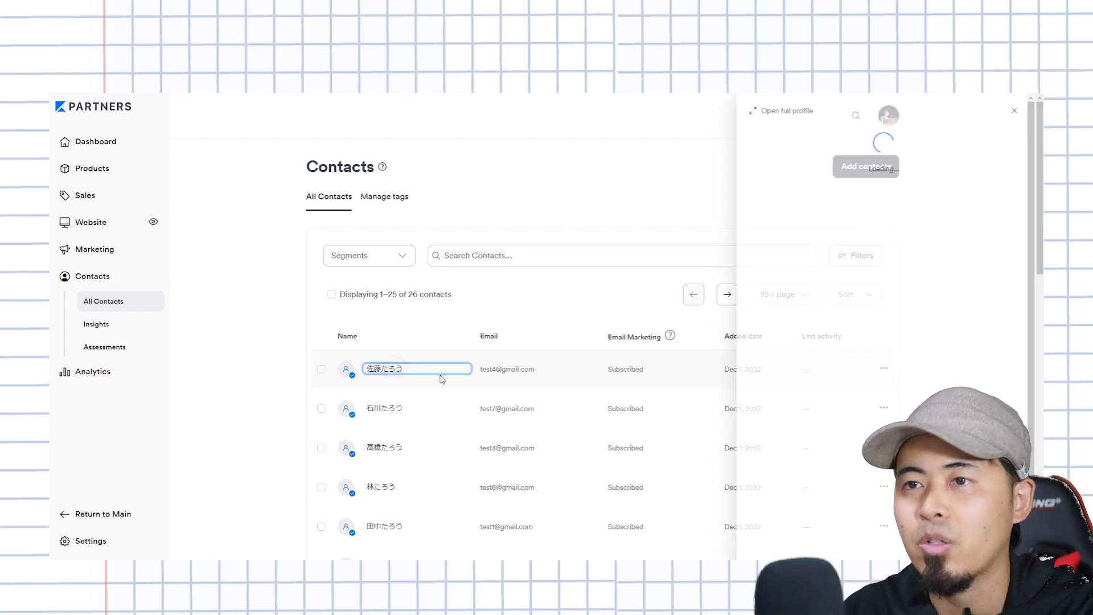
click(760, 111)
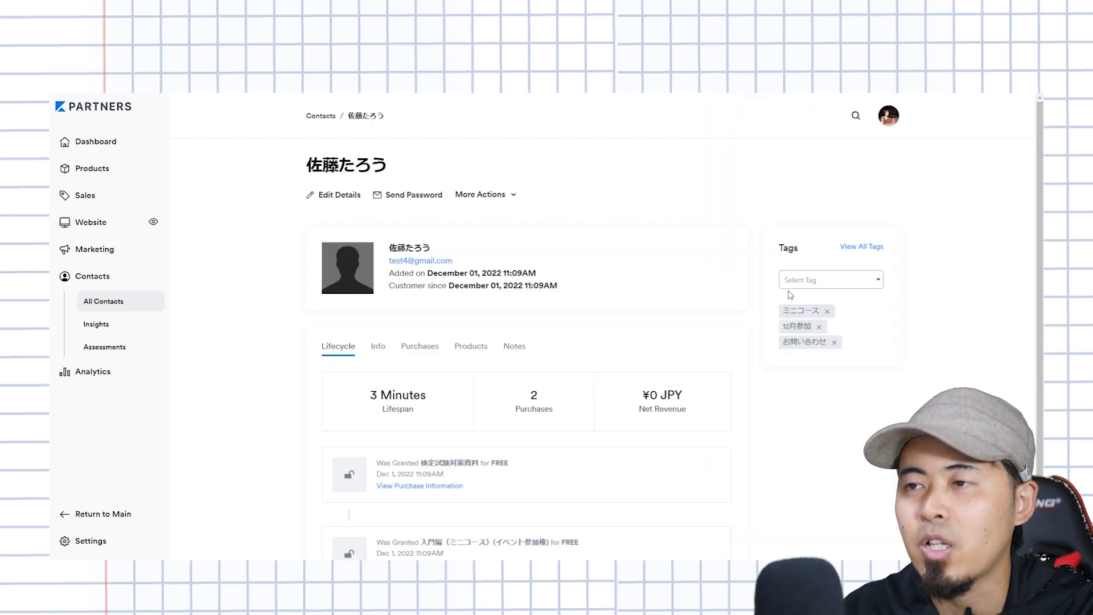
scroll(403, 432, down, 1)
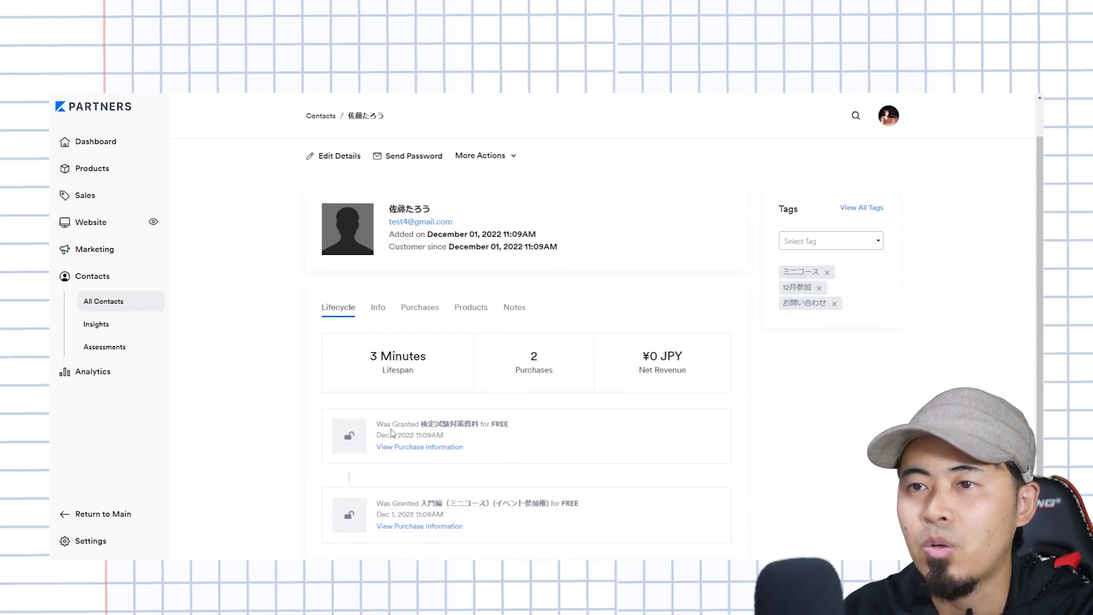
triple_click(420, 424)
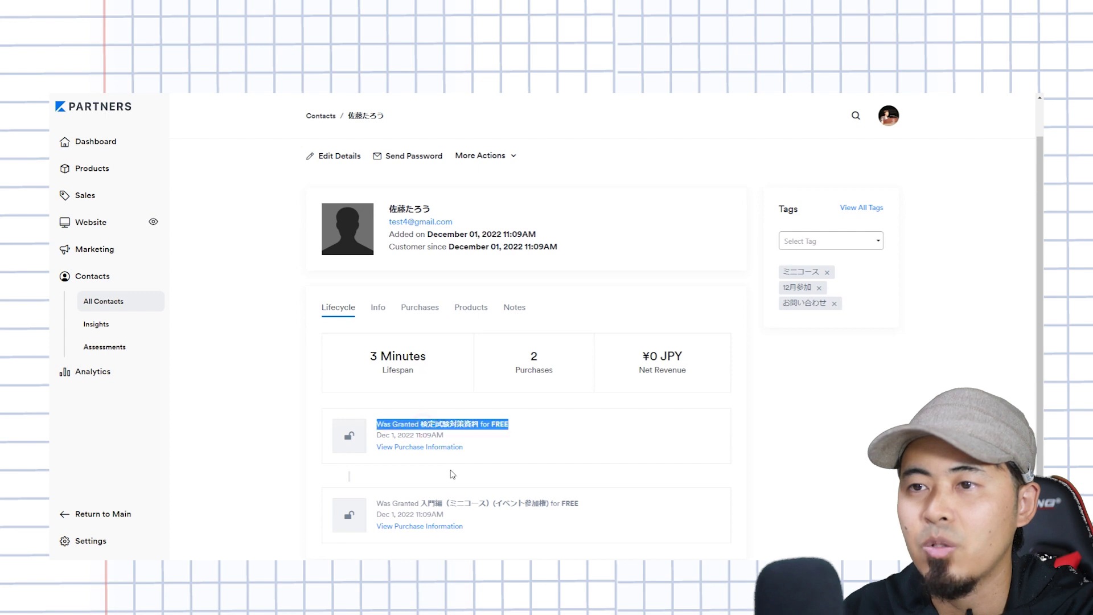
double_click(431, 503)
drag(483, 513, 541, 502)
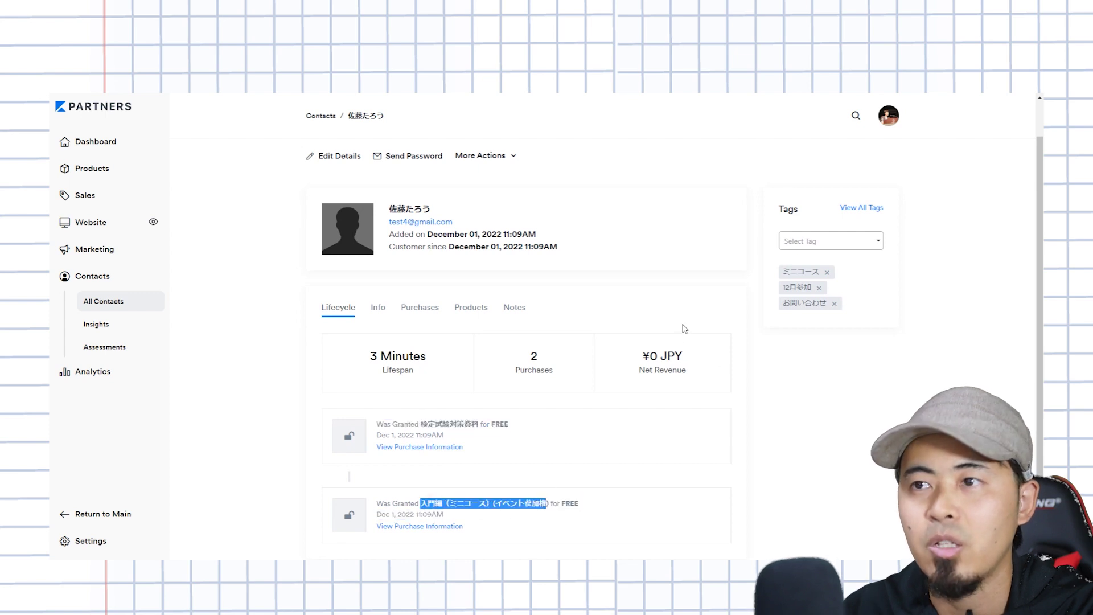
click(682, 292)
scroll(501, 256, up, 1)
key(alt+Left)
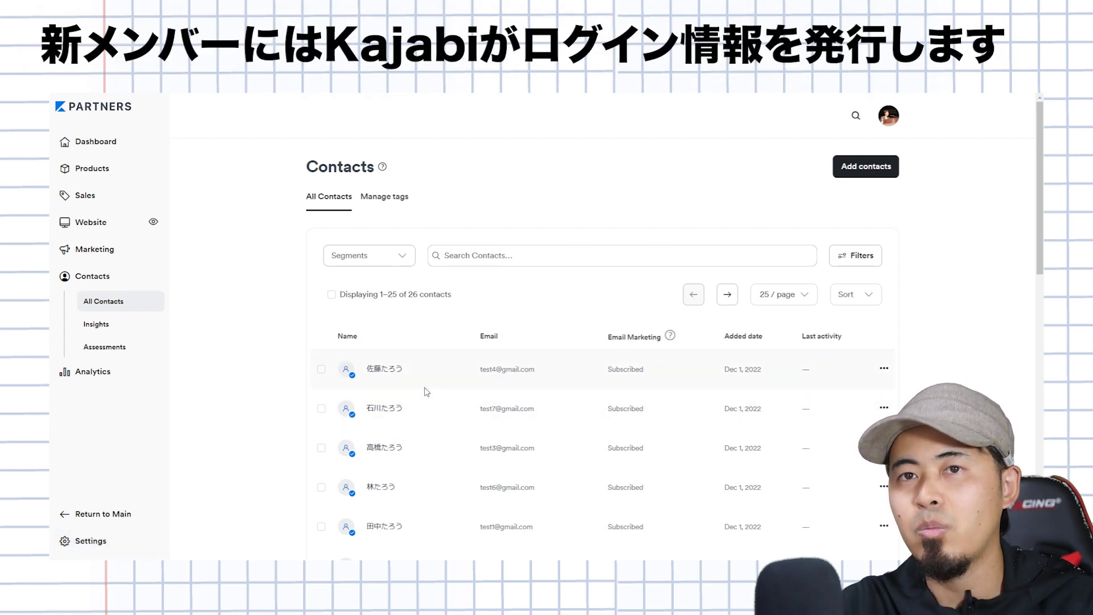
scroll(425, 391, down, 3)
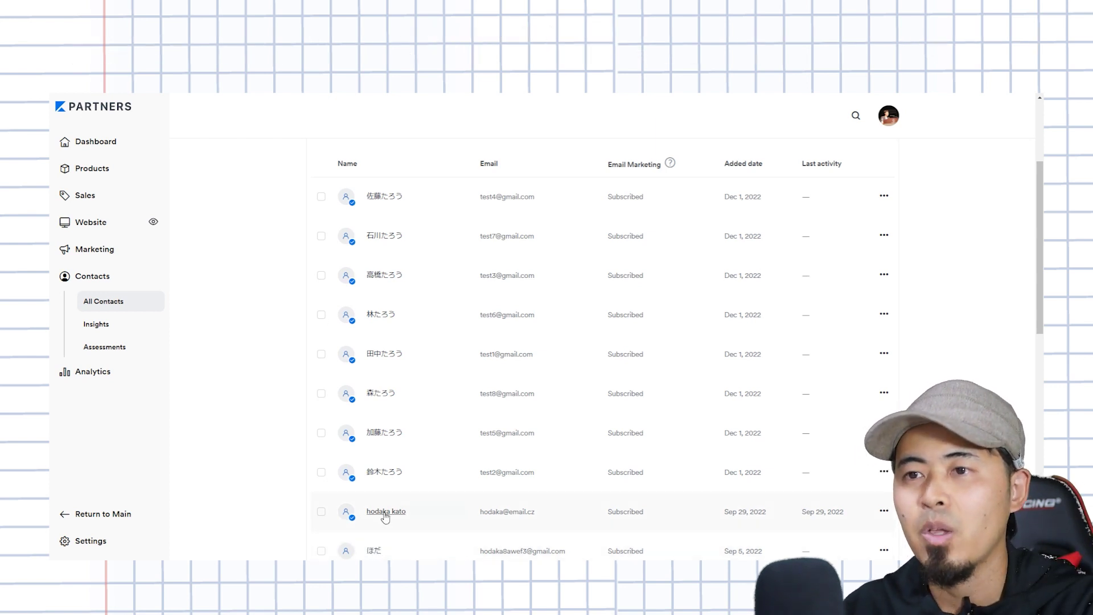
scroll(381, 419, up, 3)
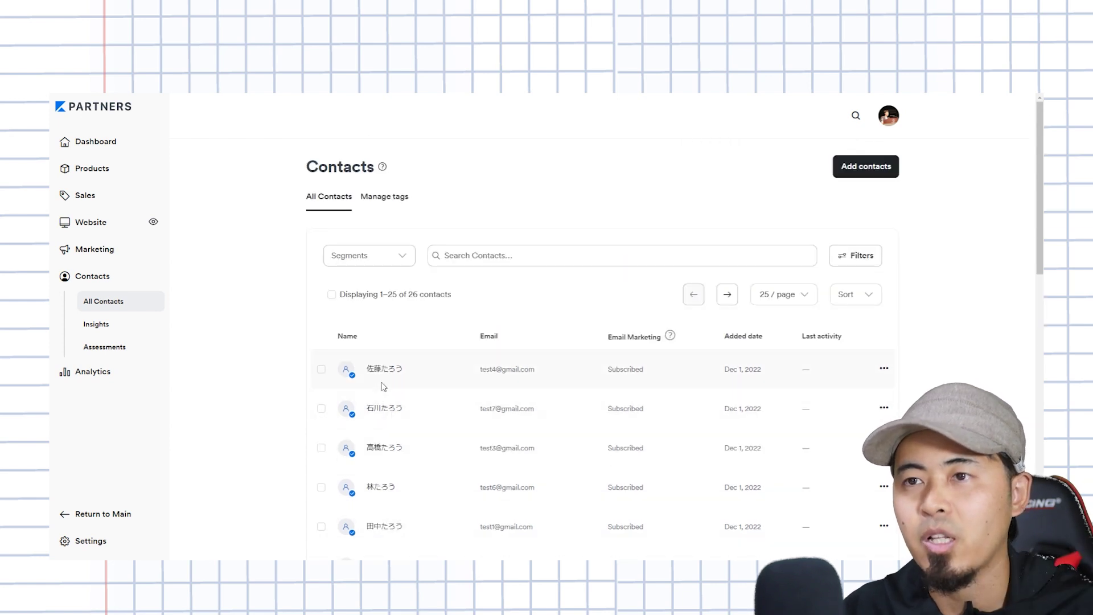
Step: Open the Member Welcome Email template in the site's email template settings and select its content for review
click(152, 539)
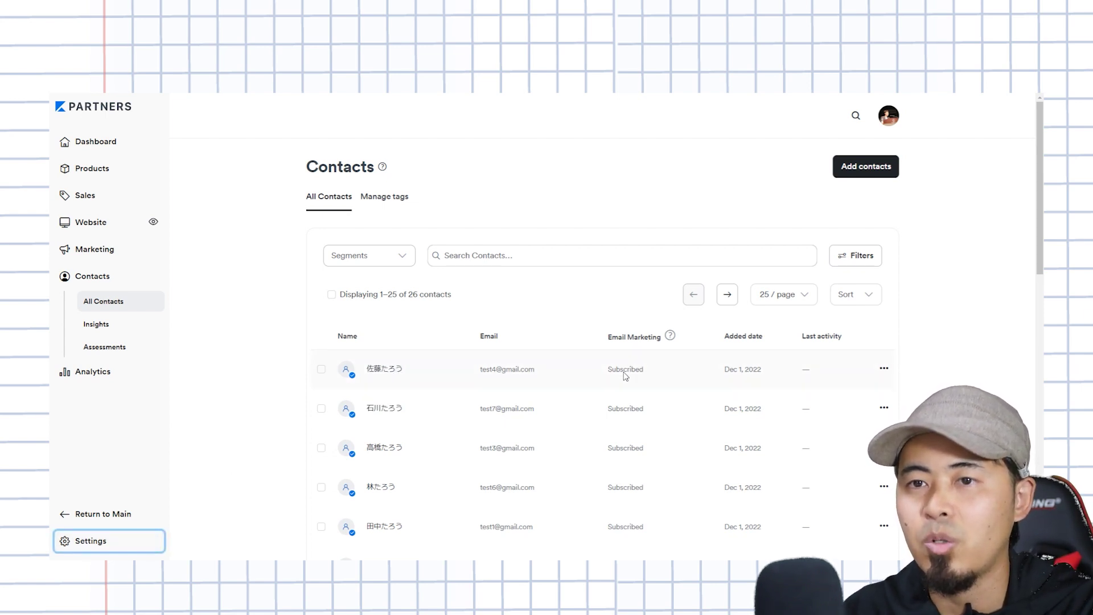
click(153, 541)
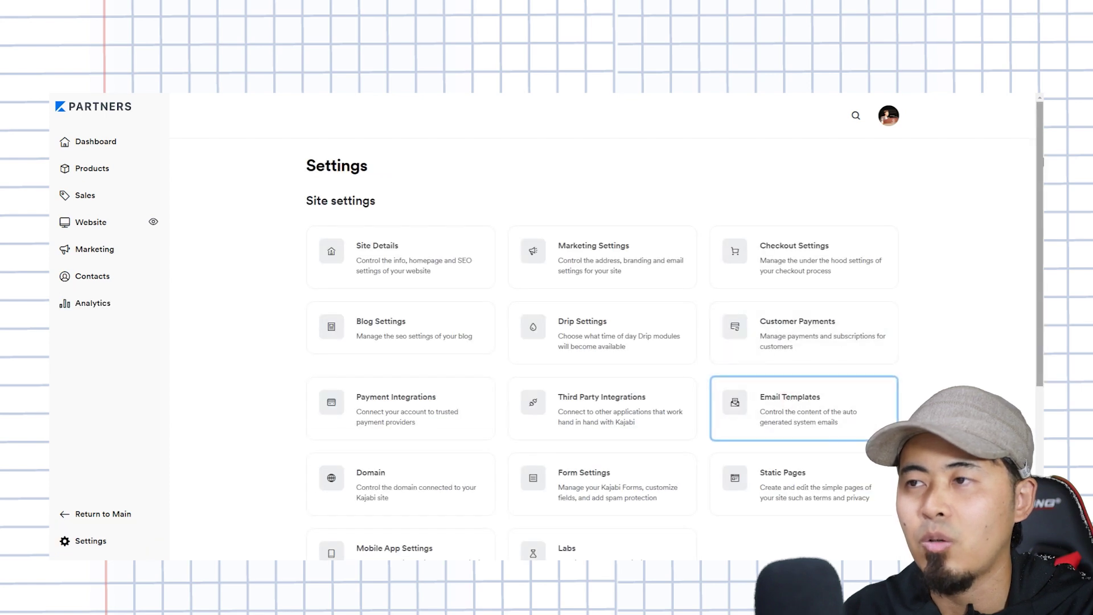
scroll(1039, 234, down, 4)
scroll(391, 399, down, 10)
click(390, 453)
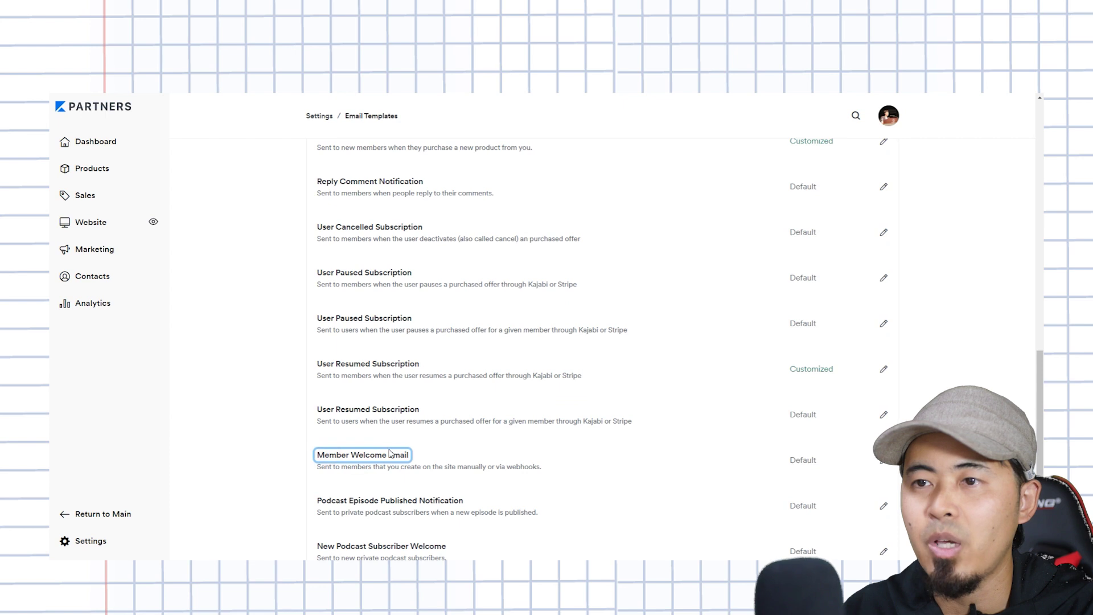
click(568, 374)
key(ctrl+a)
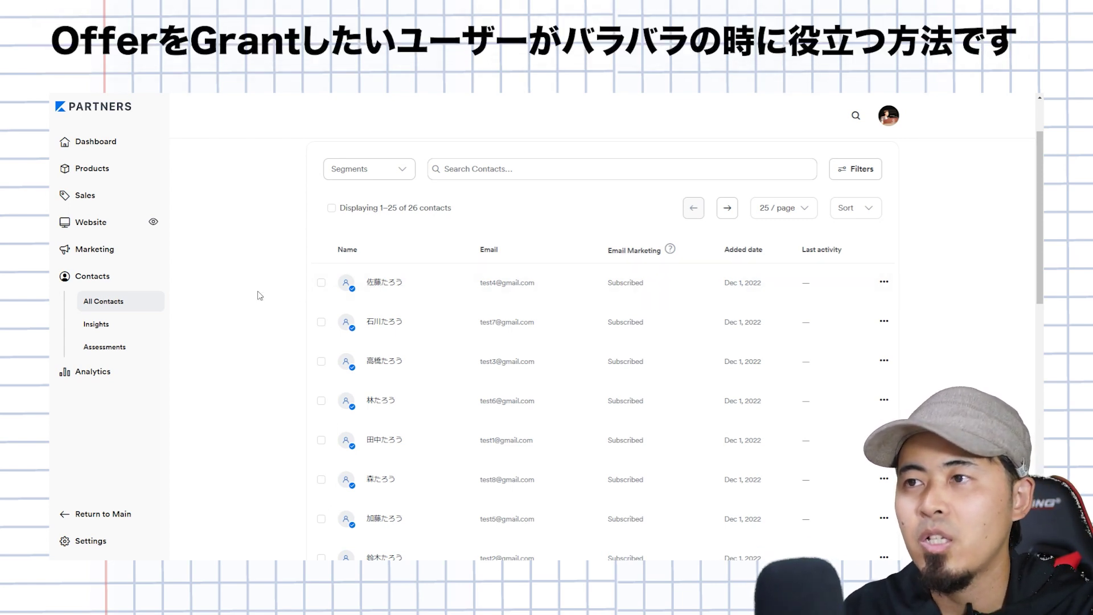
Step: Select the first, second, third and fifth contacts, open the bulk Grant offer dialog and dismiss it without granting anything
click(321, 283)
click(321, 322)
click(321, 362)
click(321, 441)
click(478, 219)
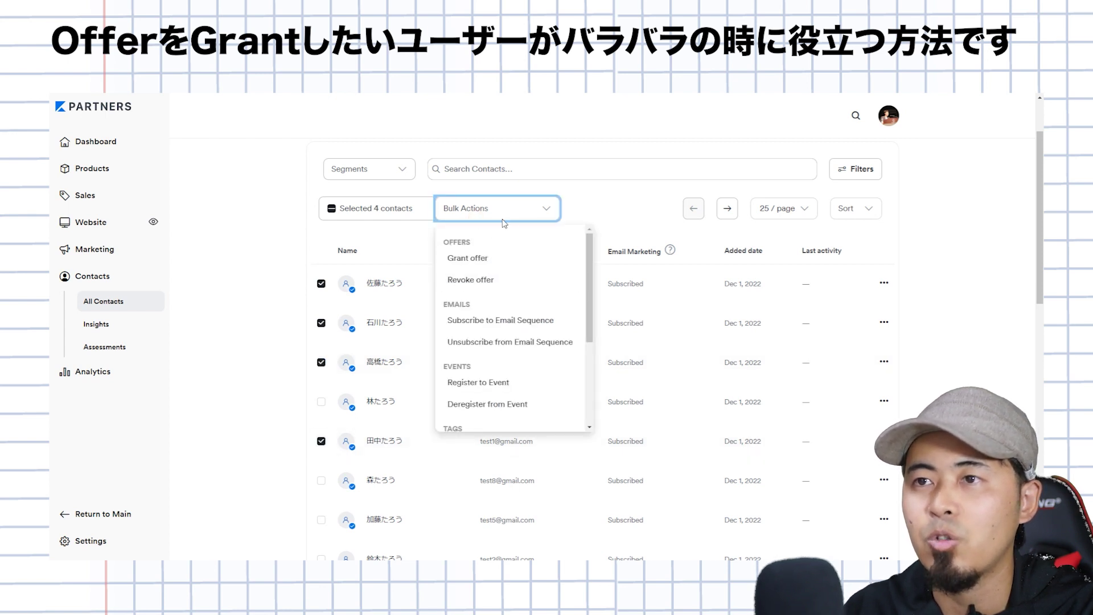
click(491, 259)
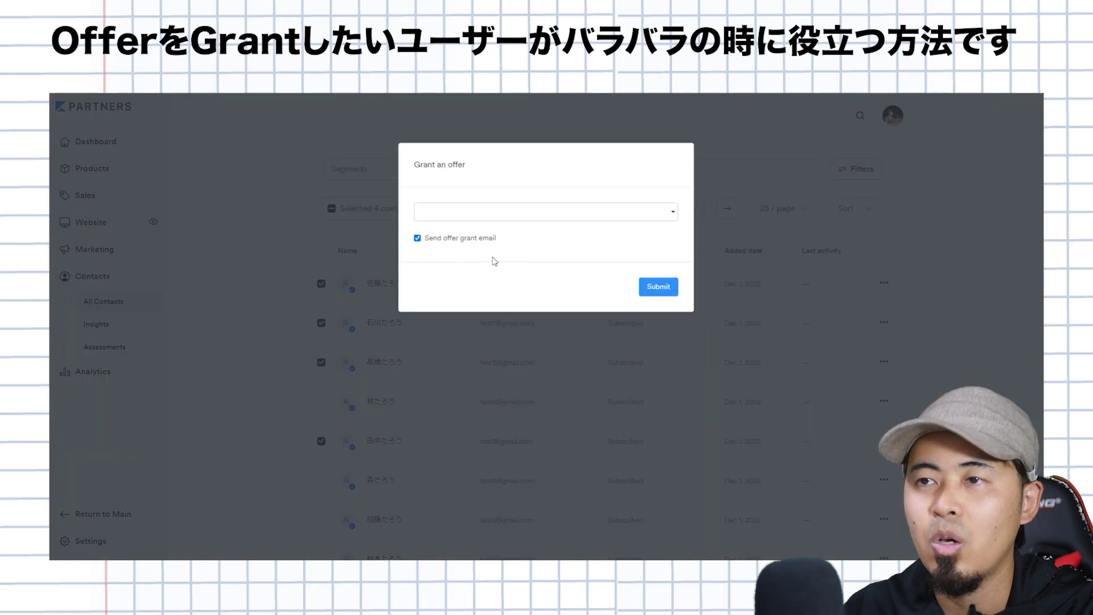
click(675, 139)
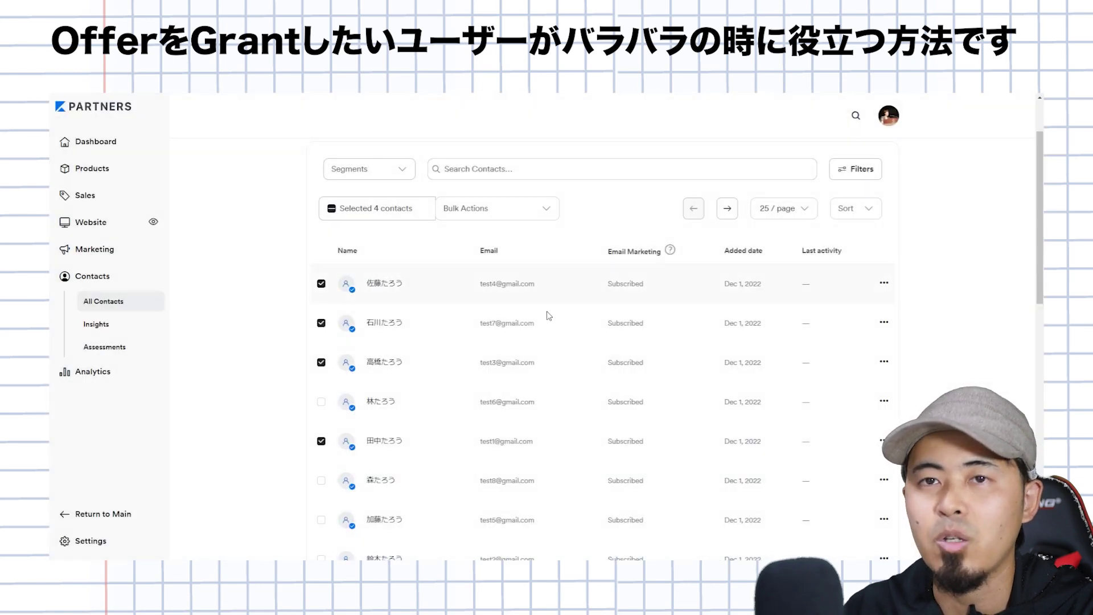
Step: Add the seventh contact to the selection and view the available bulk actions without applying any
click(321, 519)
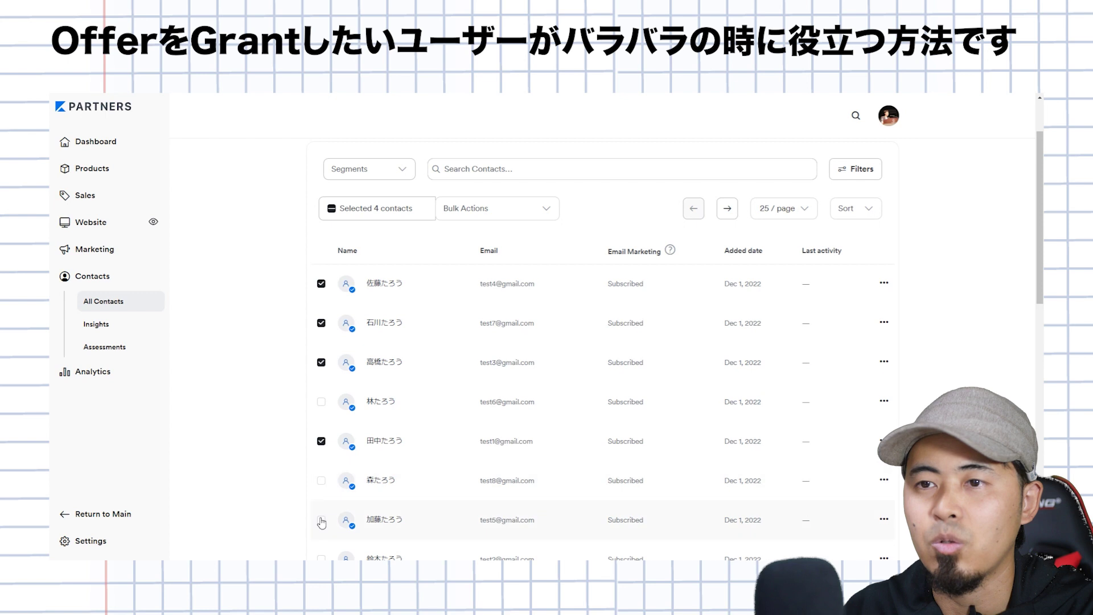
click(512, 215)
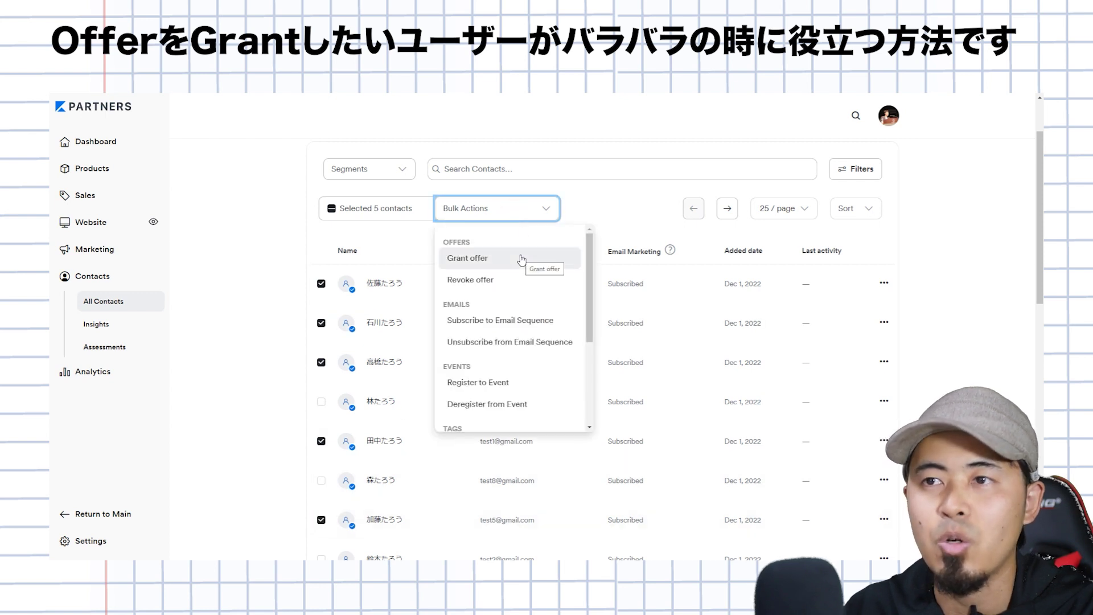
click(289, 313)
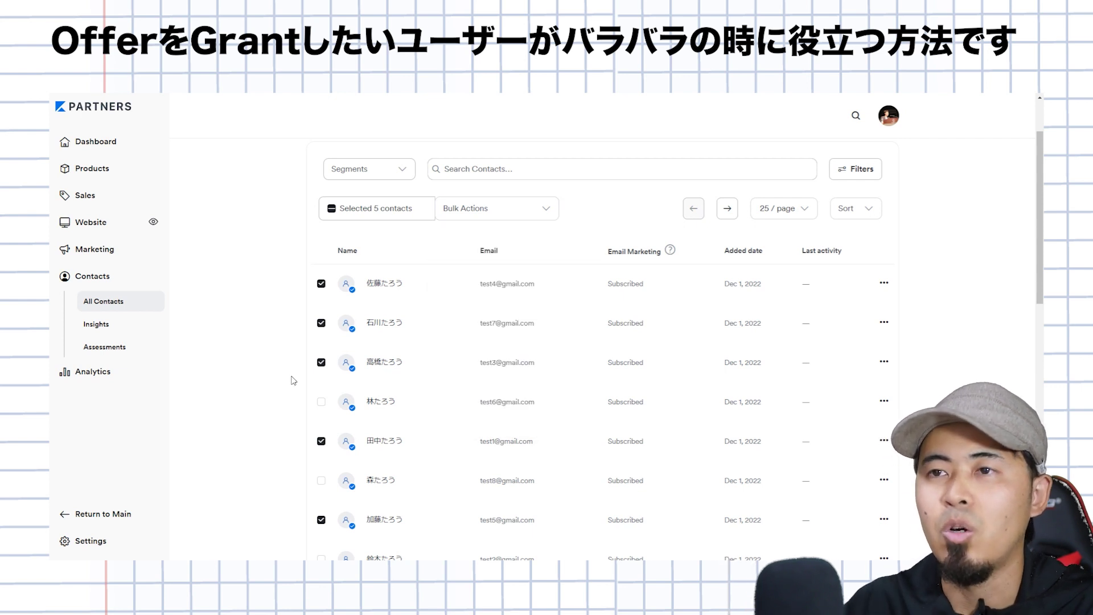